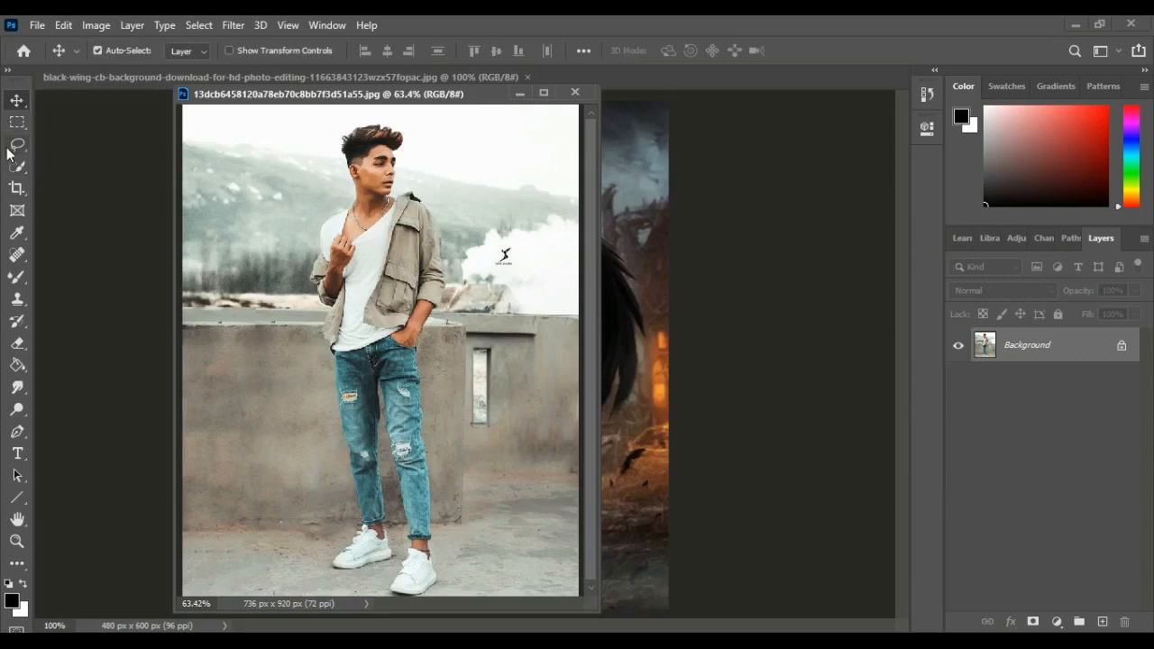
# Select the man in the portrait photo automatically with the Subject selection command
pyautogui.click(17, 166)
pyautogui.click(200, 25)
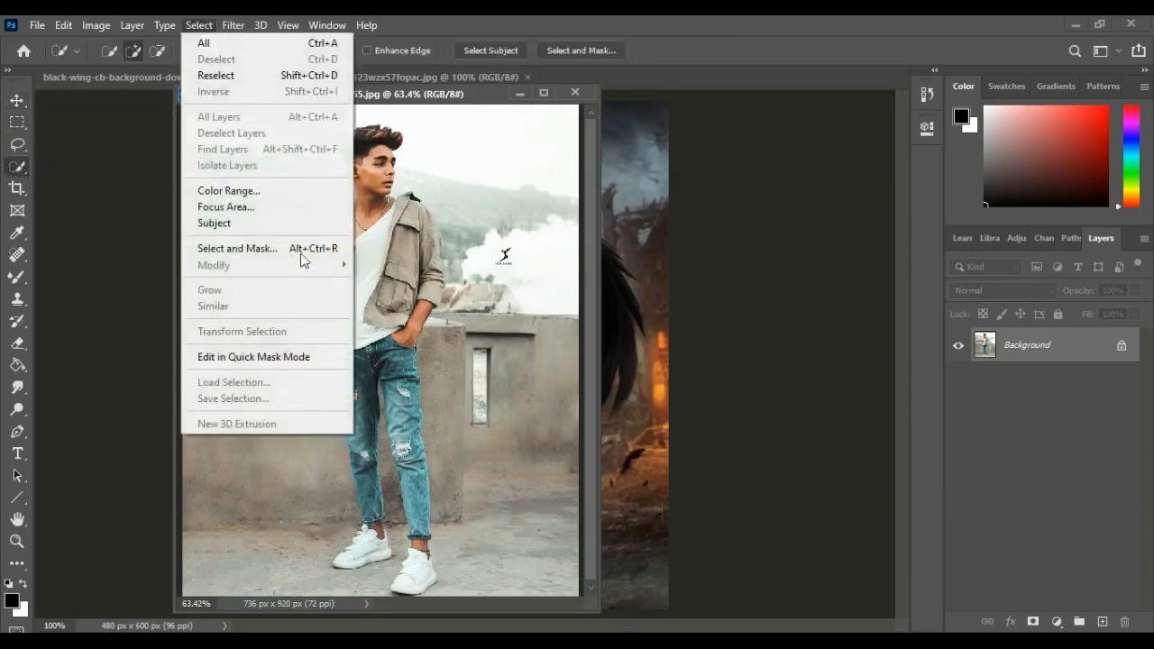
pyautogui.click(298, 224)
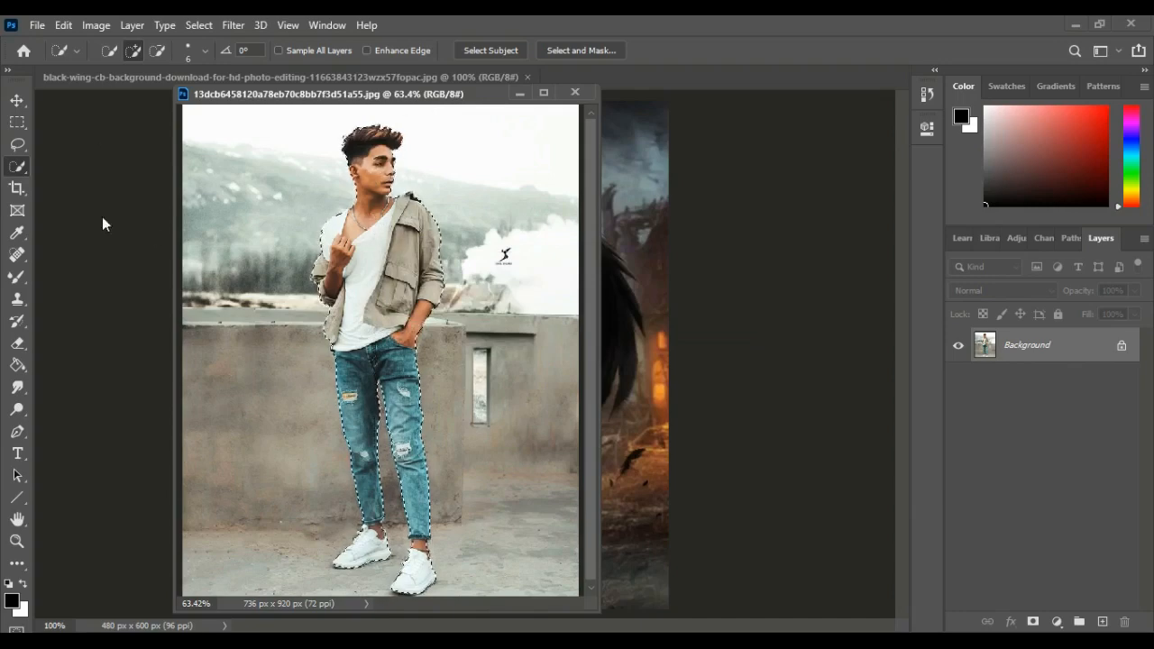
# Refine the selection edge along the man's brow, nose and upper lip with the Quick Selection tool
pyautogui.rightClick(23, 167)
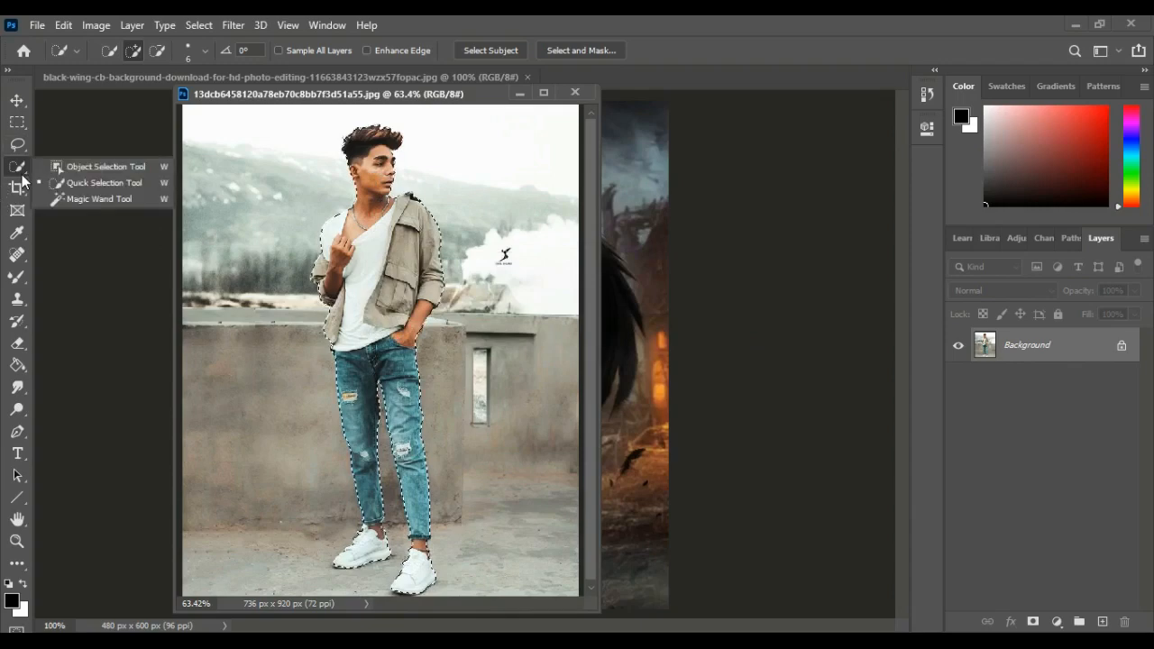
pyautogui.click(10, 166)
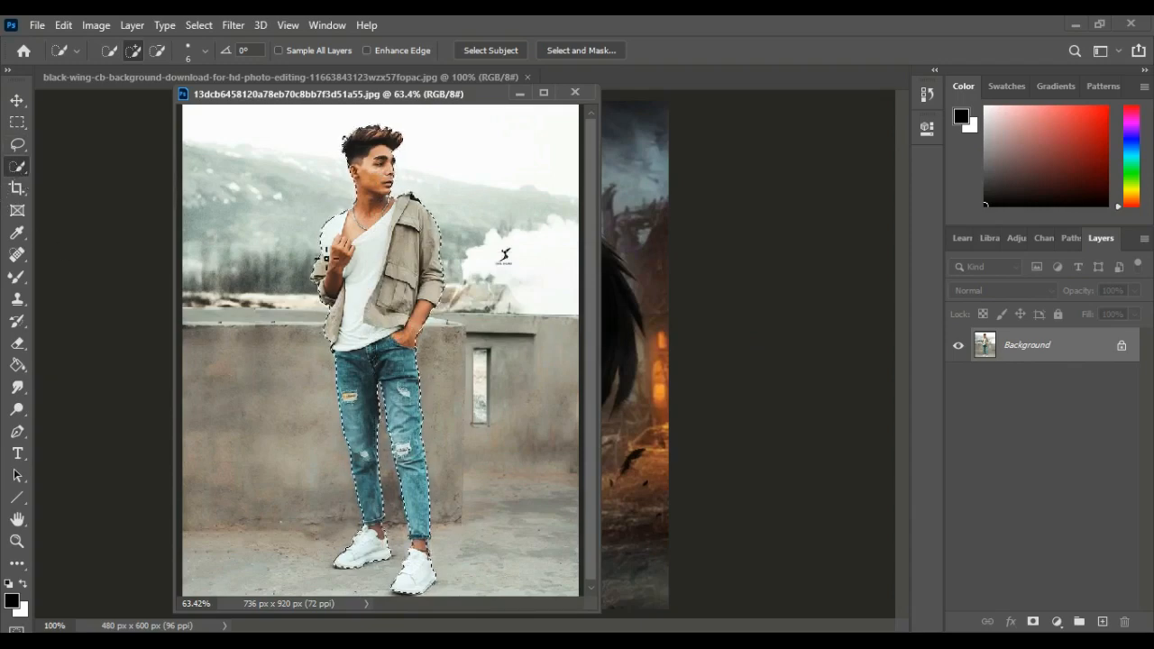
pyautogui.scroll(4, 403, 168)
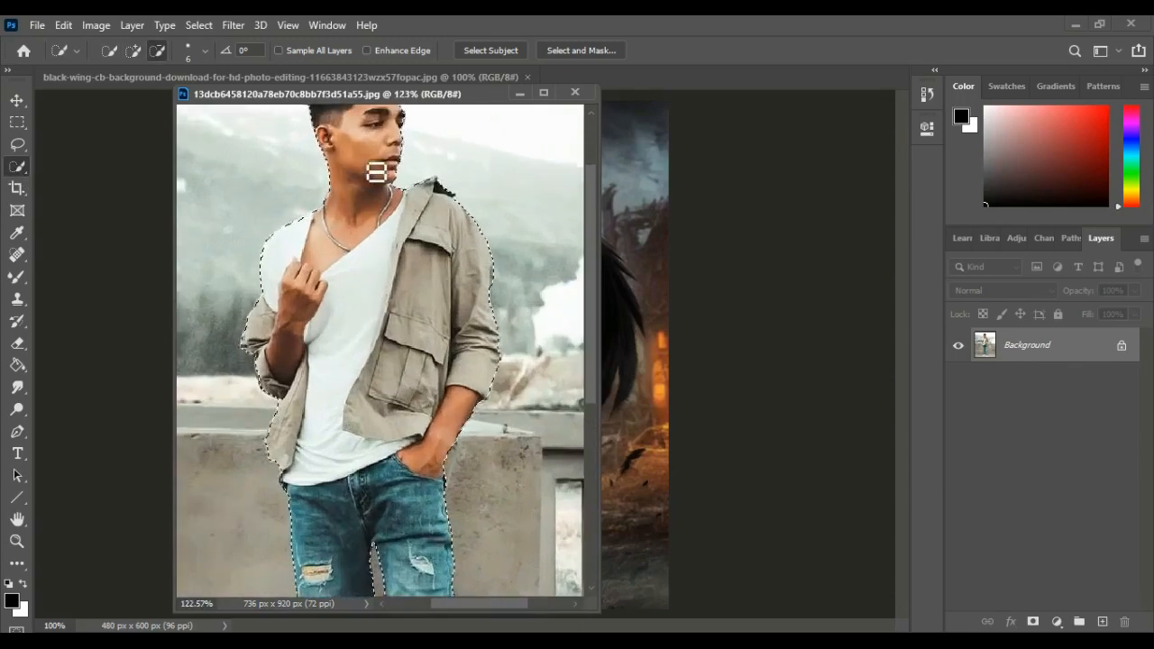
pyautogui.scroll(4, 399, 171)
pyautogui.scroll(4, 431, 126)
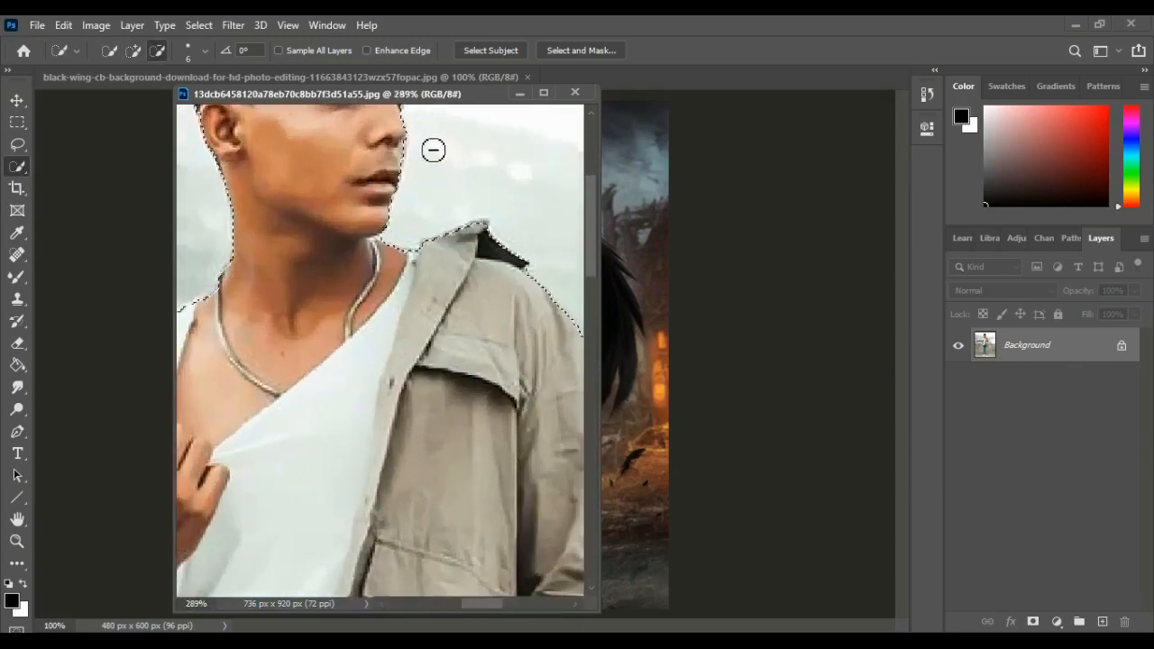
pyautogui.moveTo(587, 249); pyautogui.dragTo(586, 230)
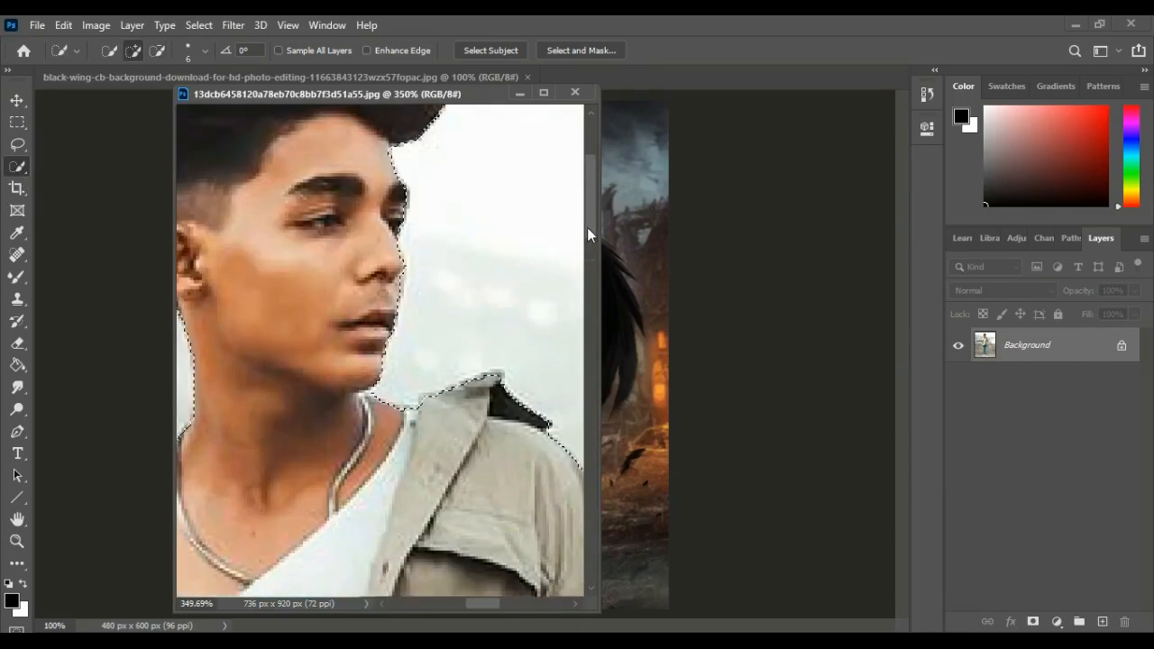
pyautogui.scroll(3, 377, 198)
pyautogui.scroll(3, 377, 198)
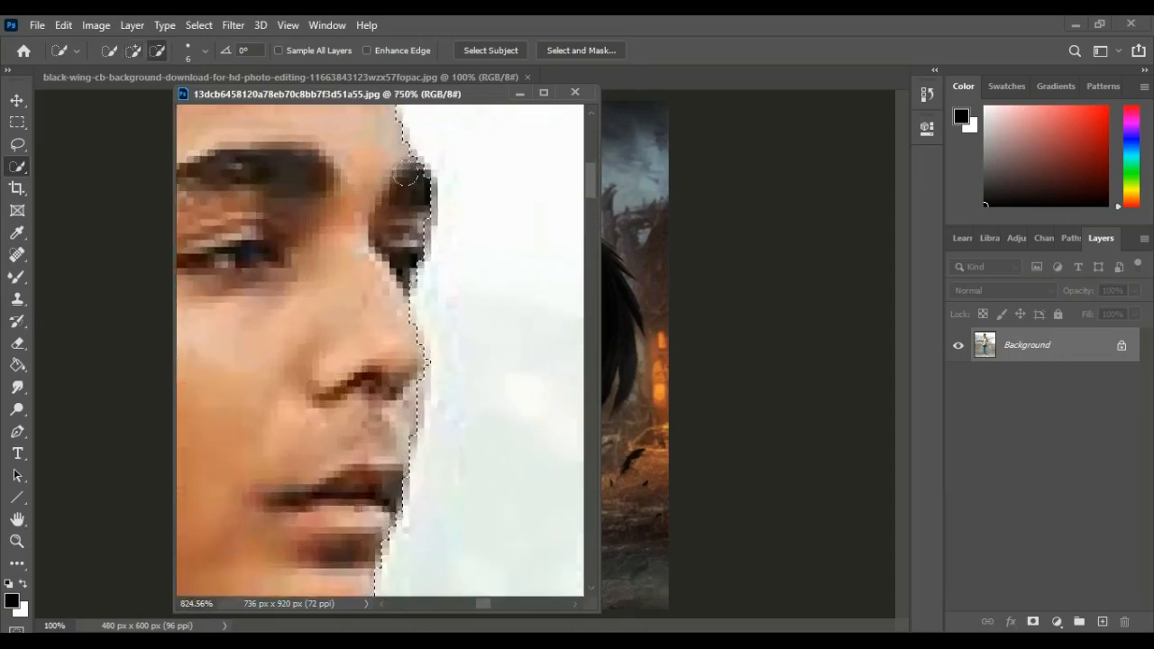
pyautogui.moveTo(403, 184); pyautogui.dragTo(390, 255)
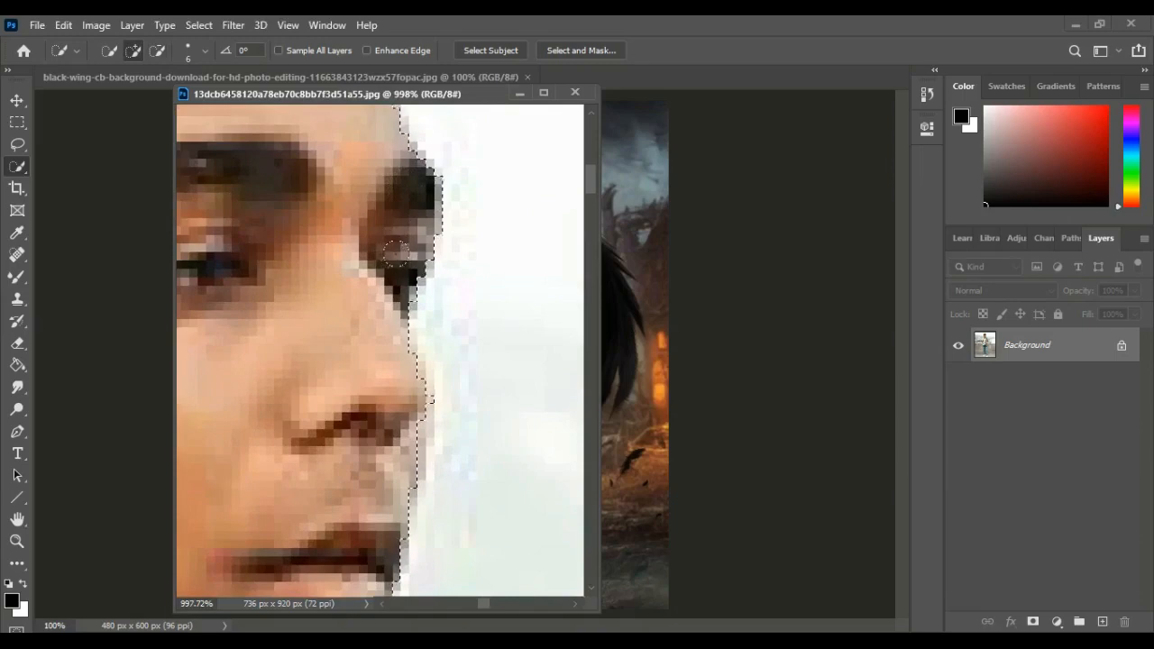
pyautogui.scroll(-3, 370, 405)
pyautogui.click(374, 397)
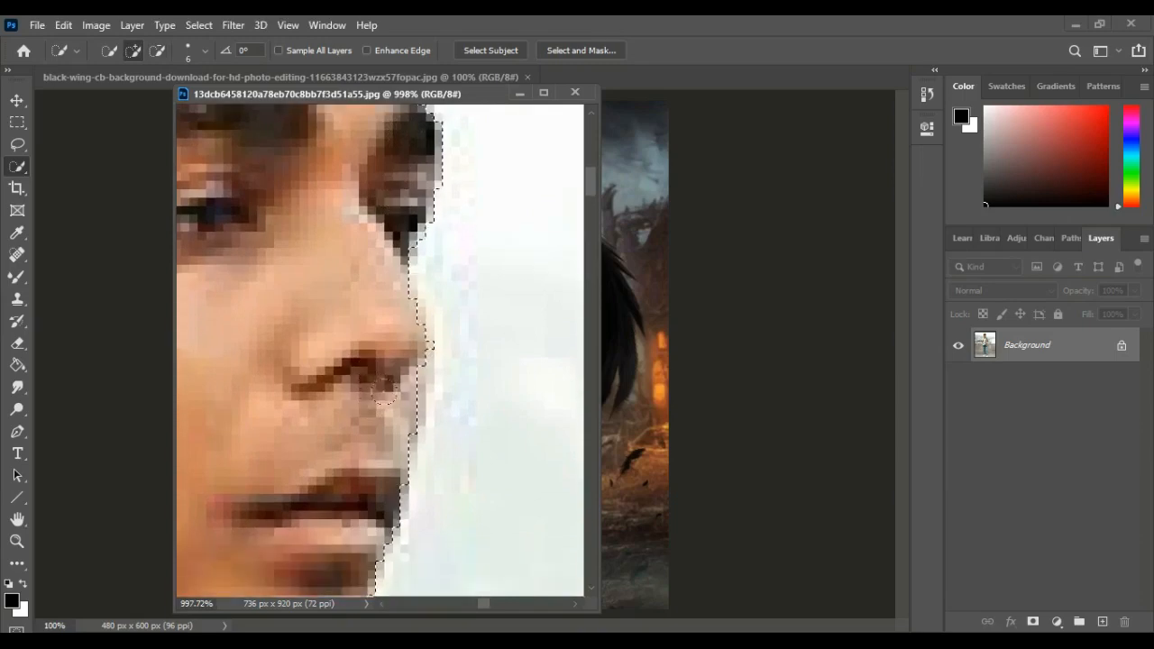
pyautogui.moveTo(392, 356)
pyautogui.mouseDown()
pyautogui.moveTo(420, 333)
pyautogui.moveTo(422, 379)
pyautogui.moveTo(388, 310)
pyautogui.mouseUp()
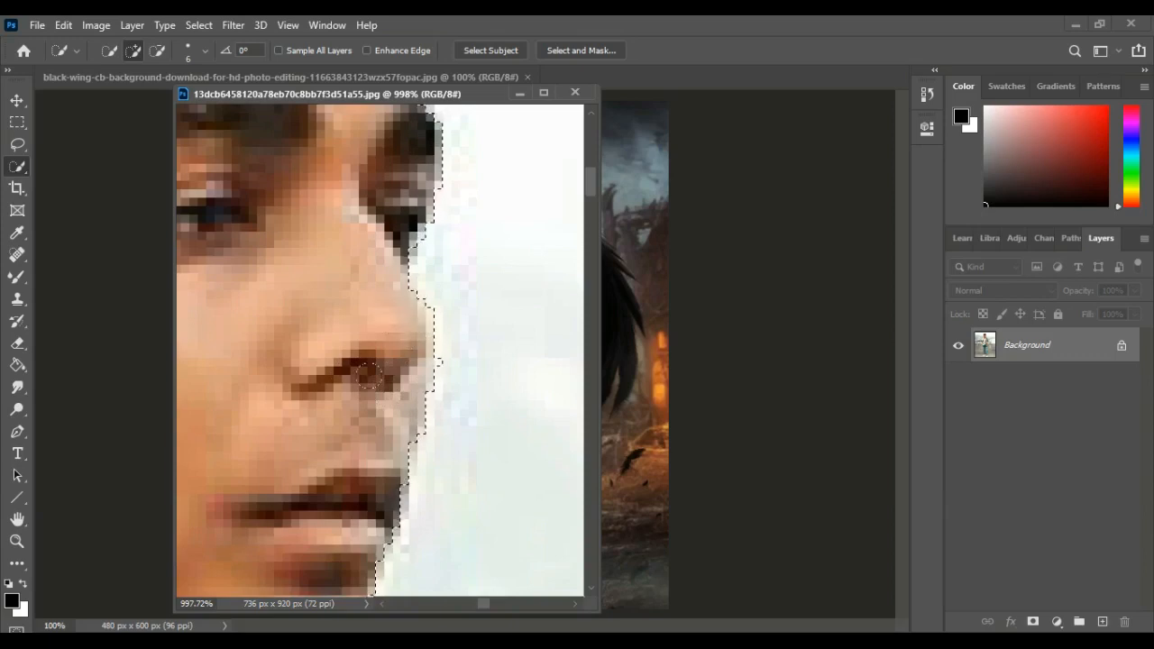
# Adjust the selection edge along the raised jacket collar beside the man's neck with the Quick Selection tool
pyautogui.scroll(-5, 367, 458)
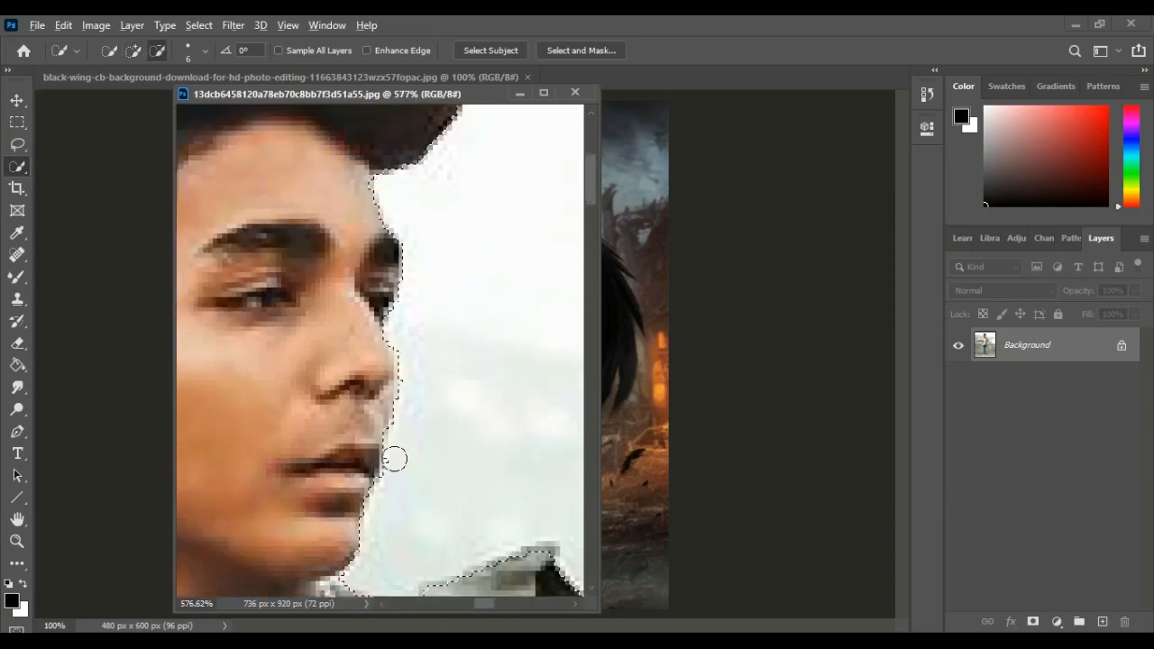
pyautogui.scroll(-2, 421, 460)
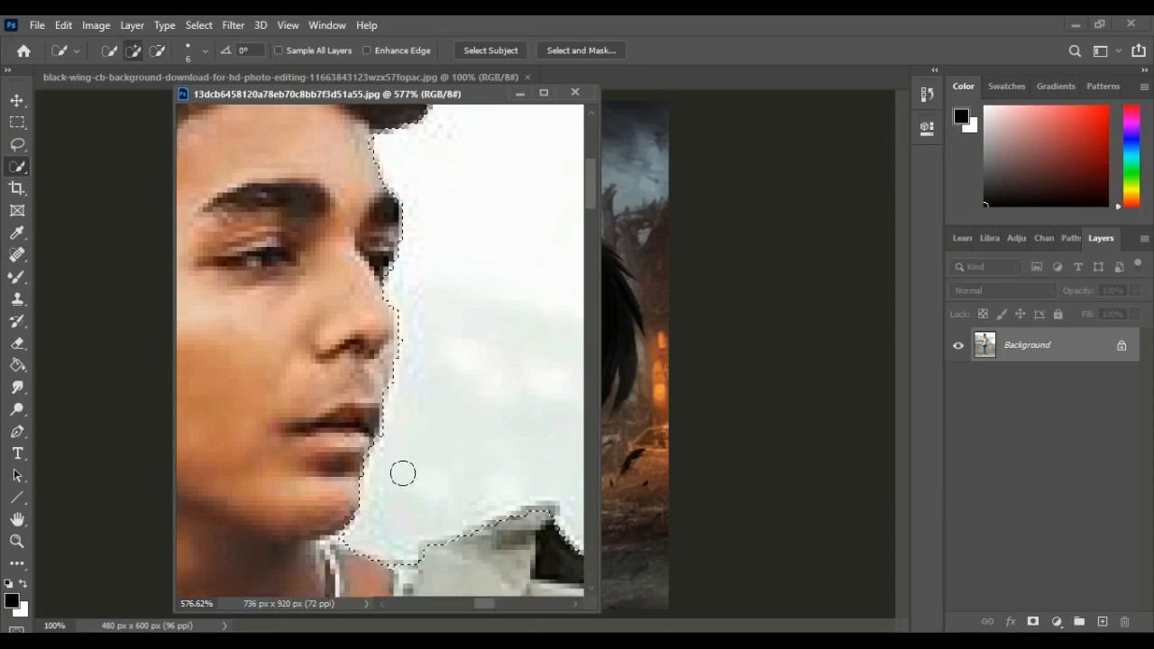
pyautogui.scroll(2, 398, 423)
pyautogui.scroll(-3, 533, 538)
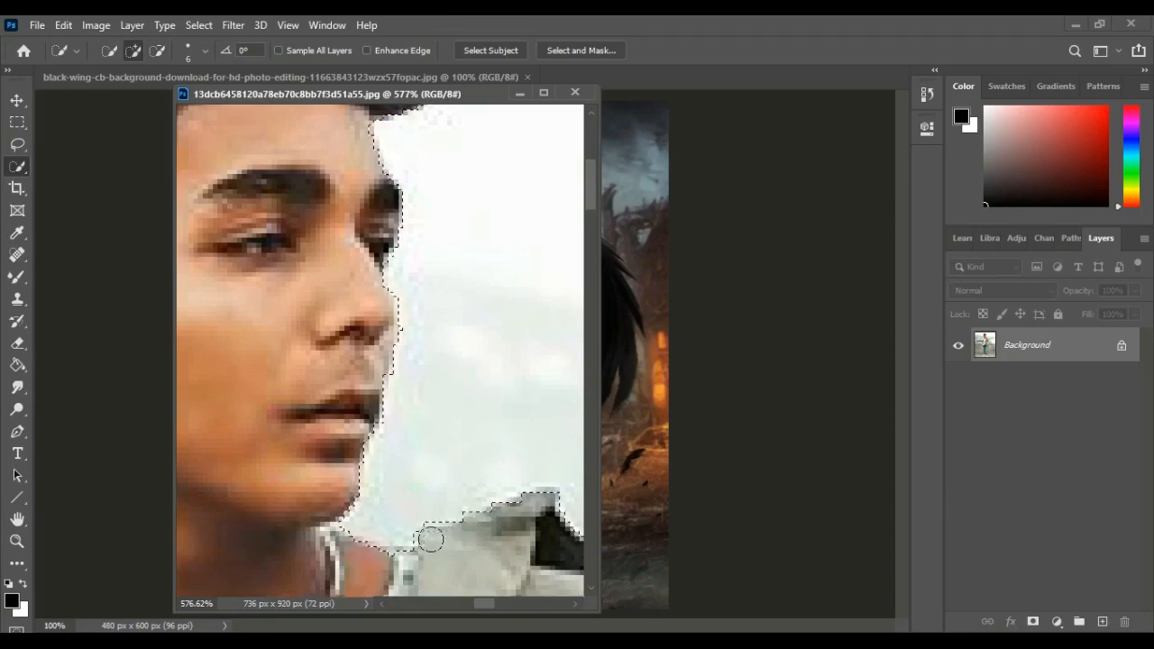
# Check the selection outline around the hair and copy the selected man
pyautogui.moveTo(590, 204); pyautogui.dragTo(595, 155)
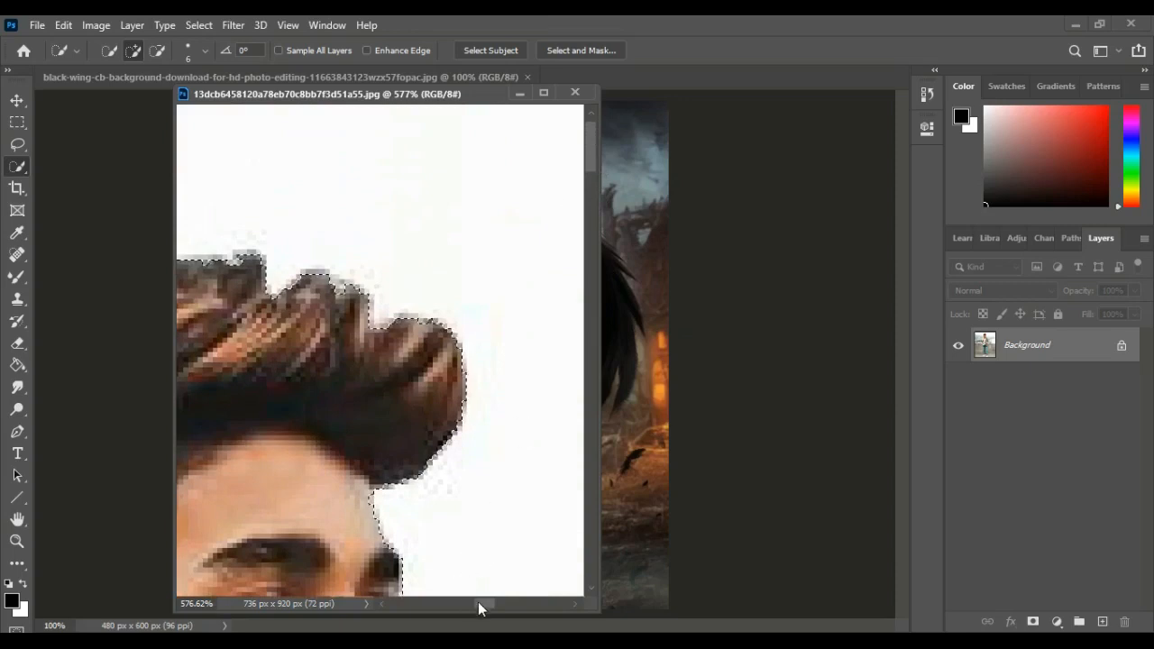
pyautogui.moveTo(477, 603); pyautogui.dragTo(456, 607)
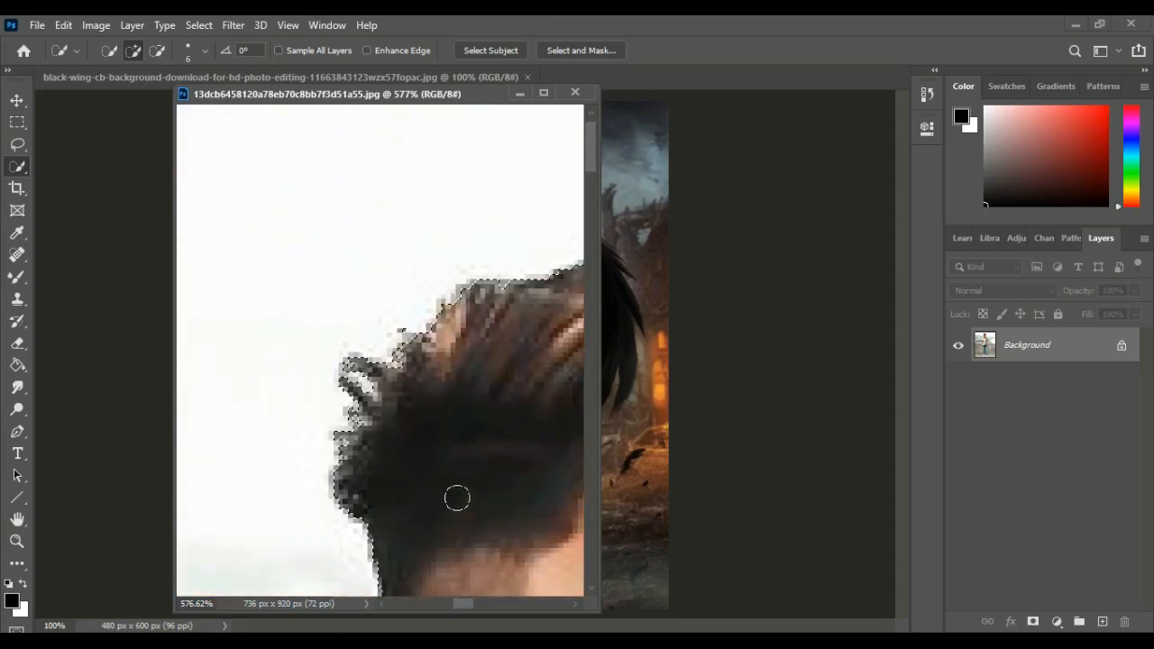
pyautogui.scroll(-1, 424, 412)
pyautogui.scroll(-20, 427, 414)
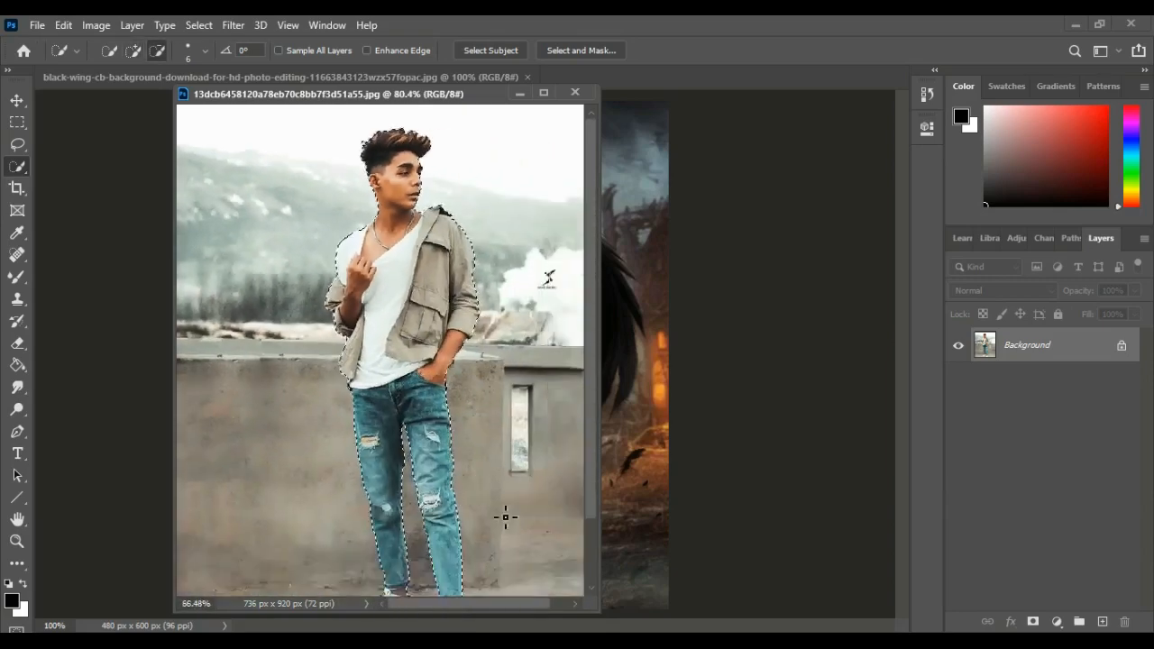
pyautogui.scroll(-5, 507, 515)
pyautogui.hotkey('ctrl', 'c')
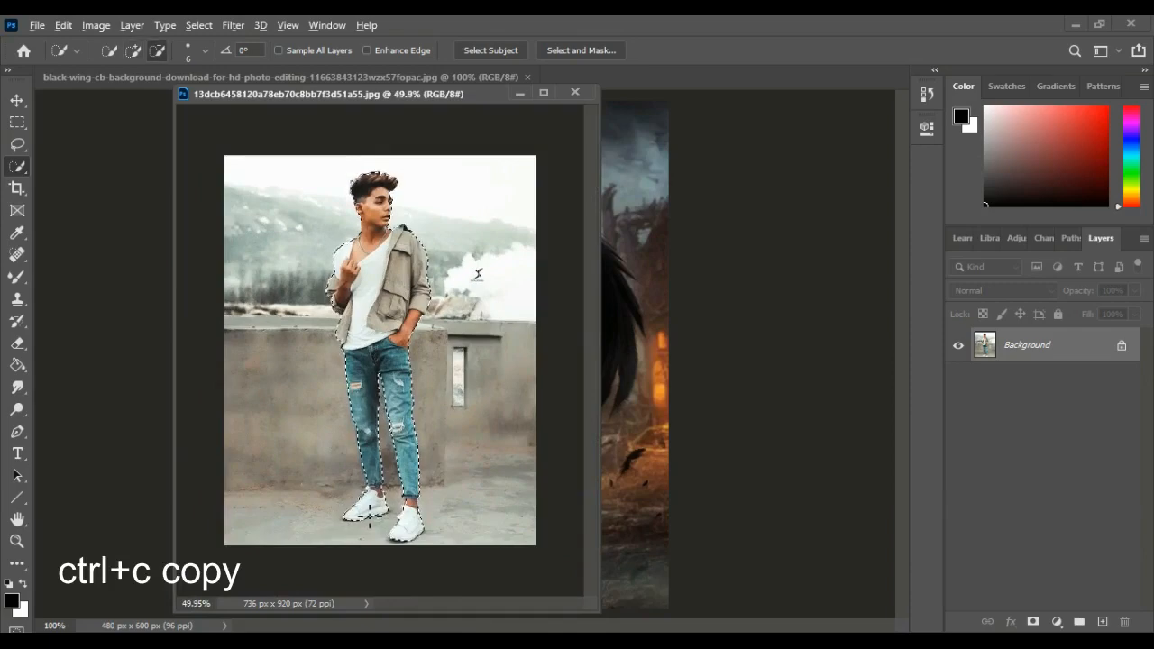
pyautogui.scroll(3, 367, 517)
pyautogui.scroll(-3, 368, 515)
pyautogui.scroll(-1, 399, 507)
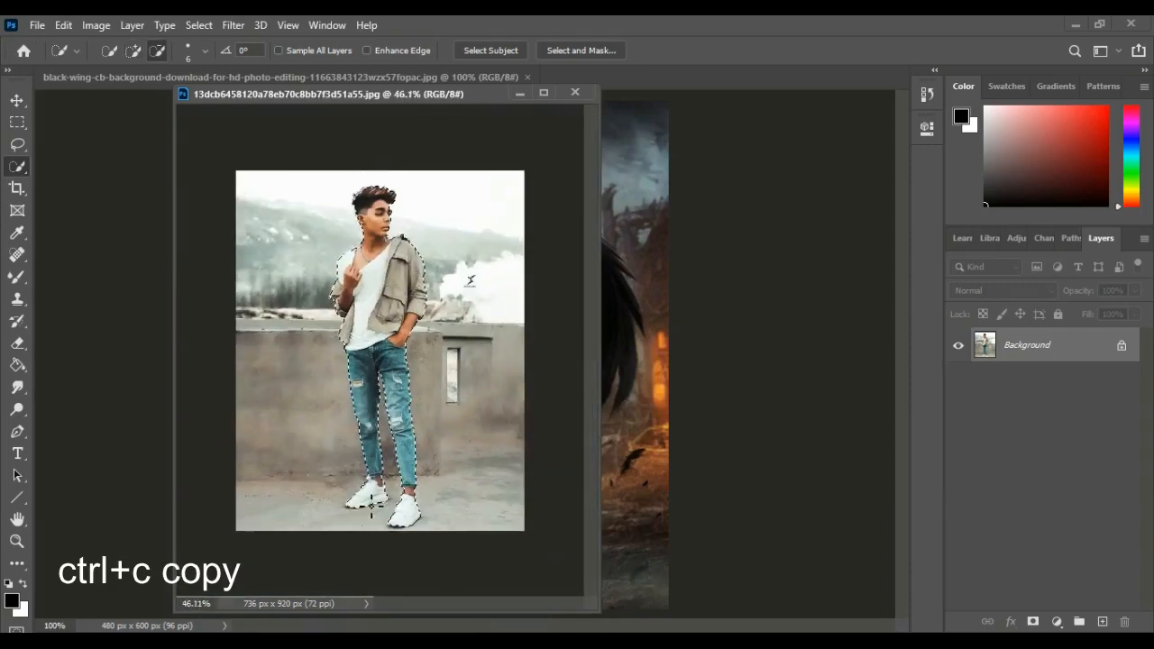
# Paste the man into the black-wing background document as a new layer and minimize the portrait document
pyautogui.click(16, 100)
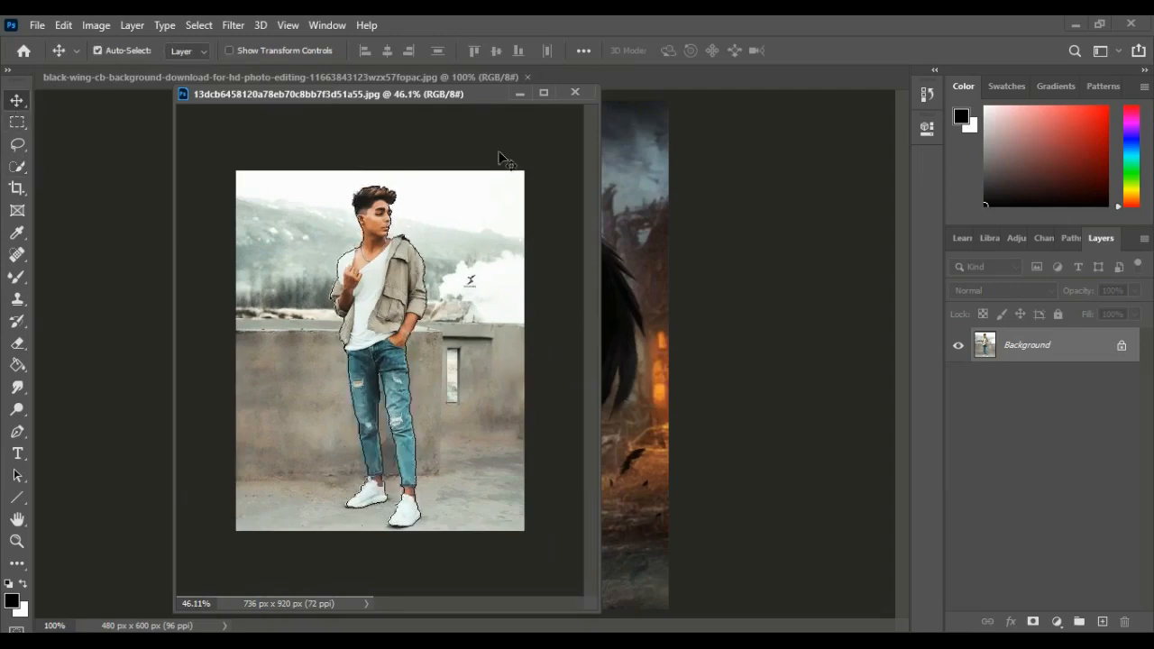
pyautogui.moveTo(439, 92); pyautogui.dragTo(308, 123)
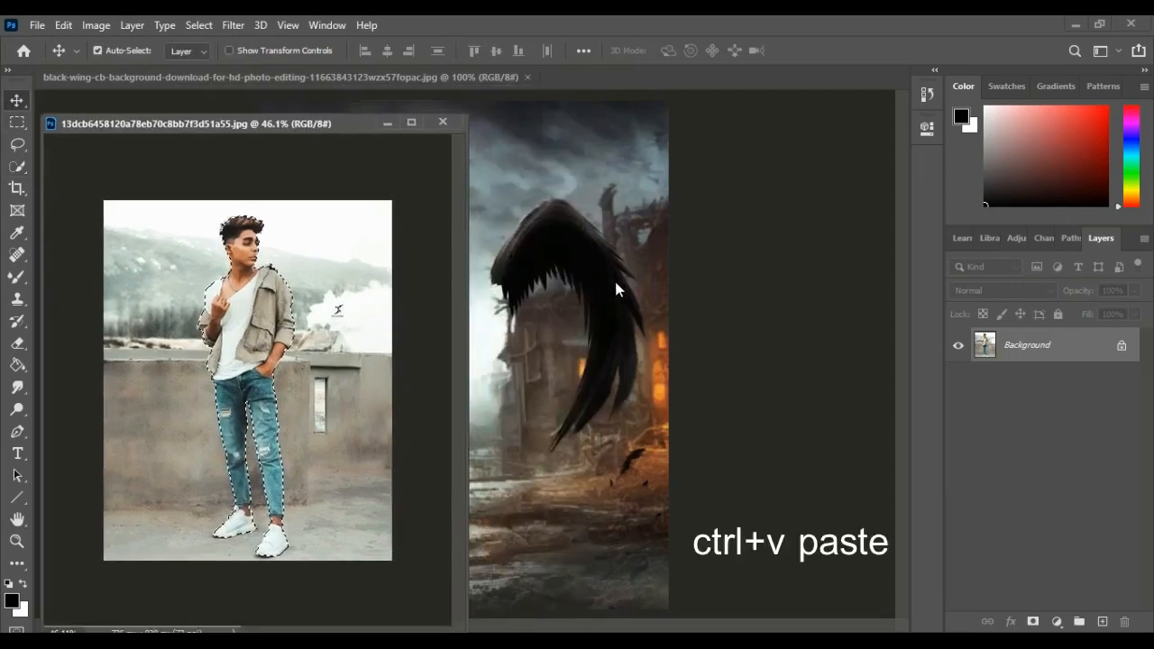
pyautogui.click(473, 316)
pyautogui.hotkey('ctrl', 'v')
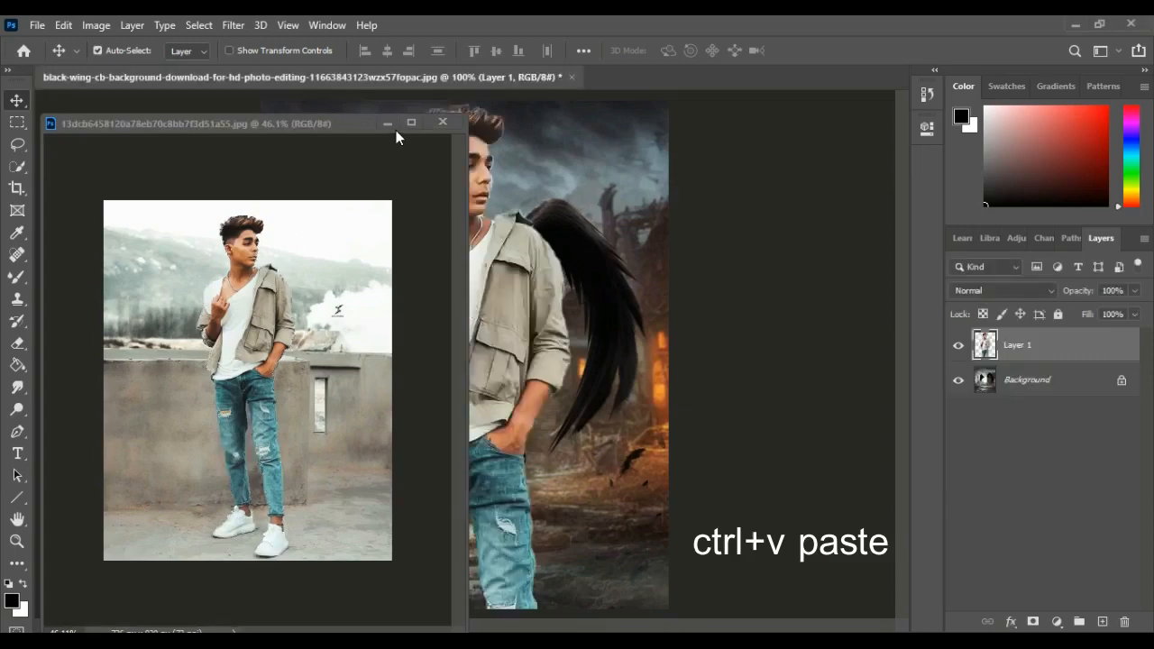
pyautogui.click(388, 124)
# Scale the pasted man proportionally to about 57.63% and place him standing on the ground between the black wings
pyautogui.moveTo(519, 236); pyautogui.dragTo(493, 264)
pyautogui.hotkey('ctrl', 't')
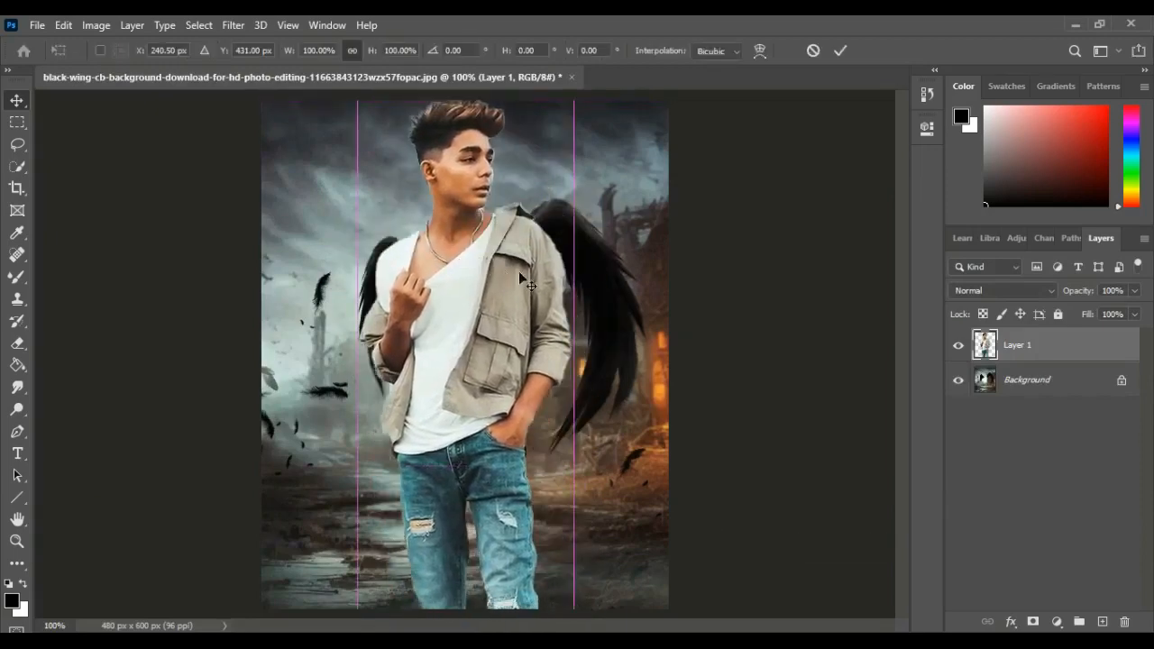
pyautogui.moveTo(573, 94); pyautogui.dragTo(491, 378)
pyautogui.moveTo(457, 535); pyautogui.dragTo(501, 292)
pyautogui.moveTo(525, 156); pyautogui.dragTo(515, 182)
pyautogui.moveTo(469, 297); pyautogui.dragTo(466, 296)
pyautogui.moveTo(516, 184); pyautogui.dragTo(513, 187)
pyautogui.moveTo(484, 238); pyautogui.dragTo(482, 232)
pyautogui.press('Return')
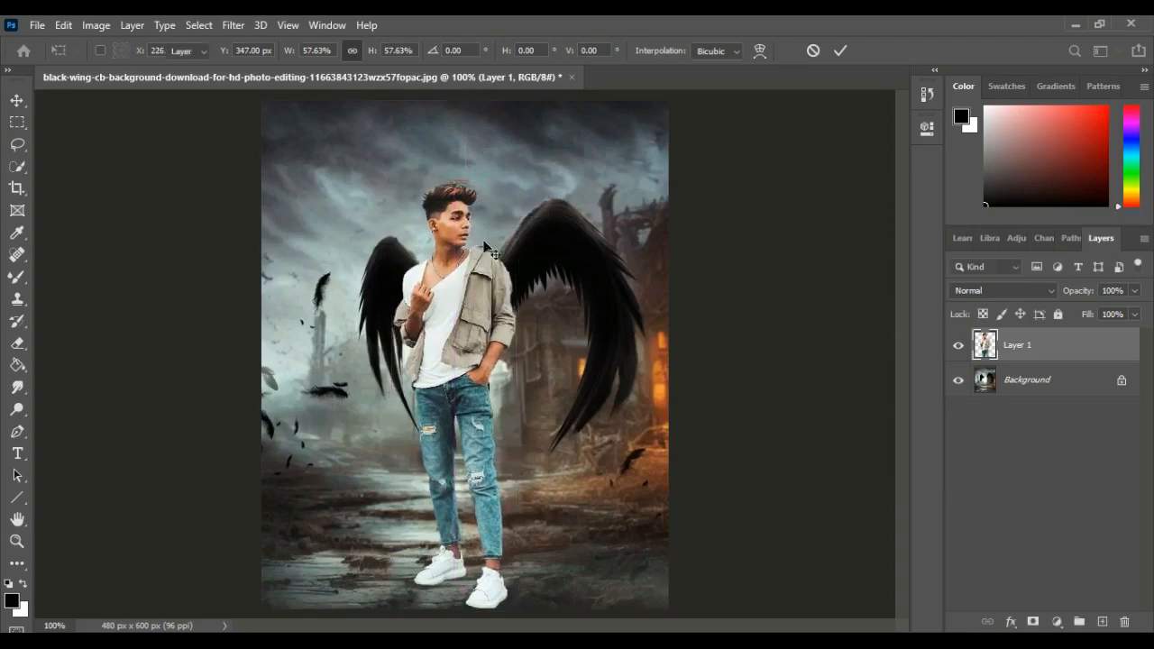
# Try shifting the man slightly toward the smaller wing, and move him back between the wings
pyautogui.click(487, 276)
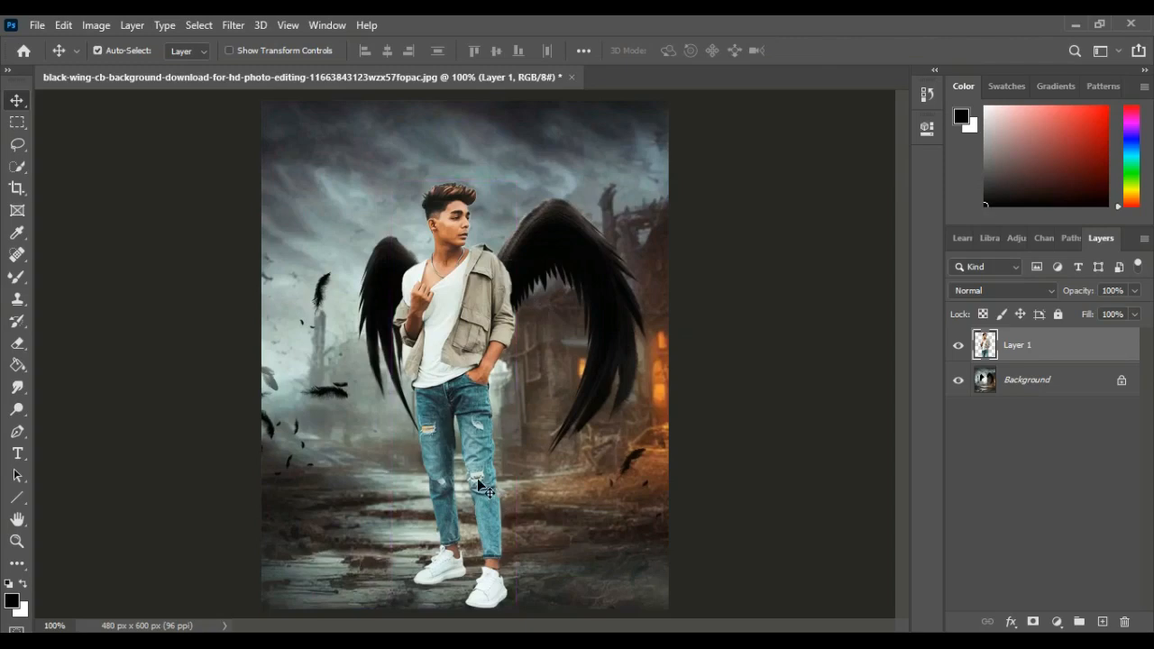
pyautogui.moveTo(477, 478); pyautogui.dragTo(471, 483)
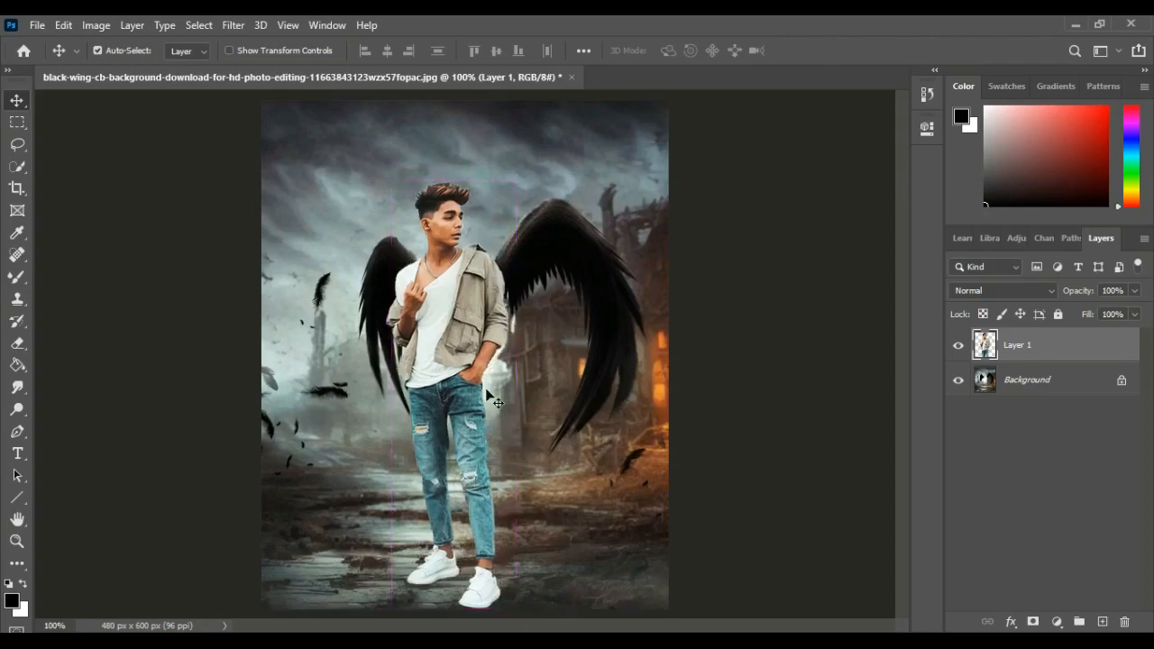
pyautogui.moveTo(471, 401); pyautogui.dragTo(482, 403)
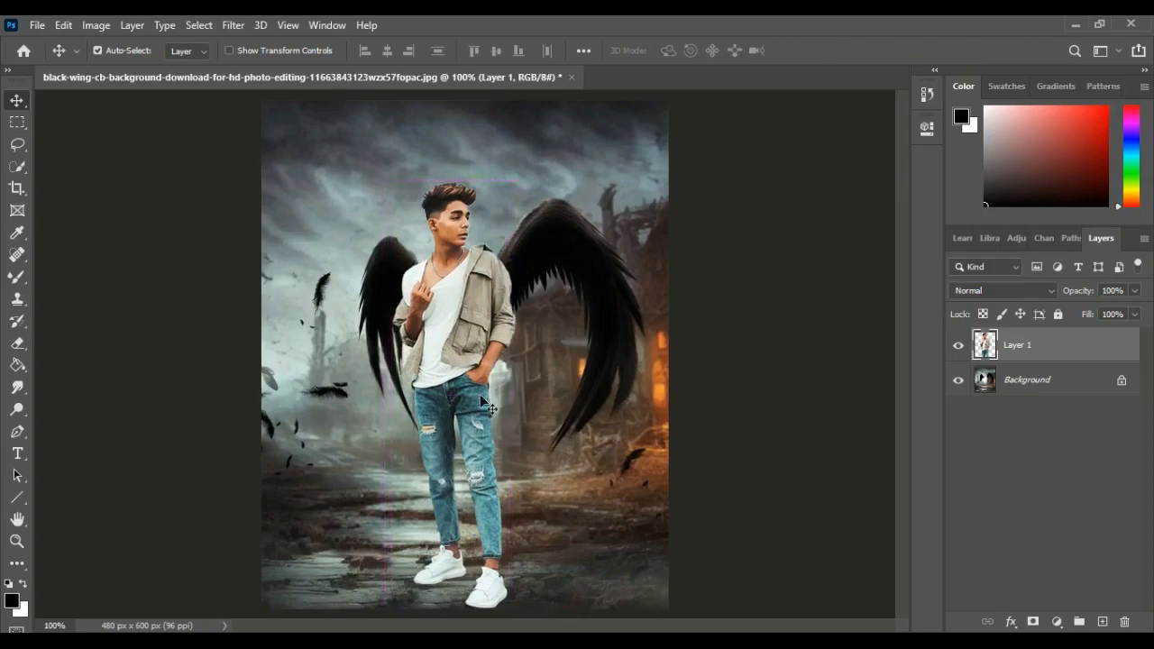
pyautogui.click(637, 339)
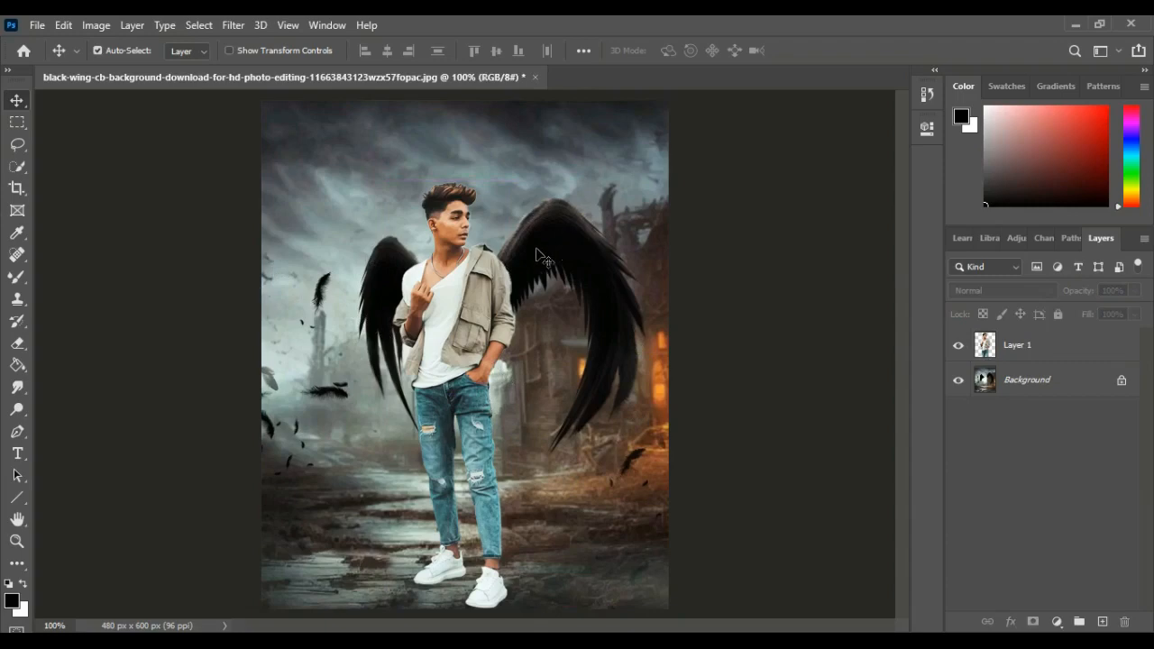
# Darken the man's layer with a Curves adjustment, mapping a midtone input of 146 to an output of 123
pyautogui.press('ctrl')
pyautogui.click(1017, 357)
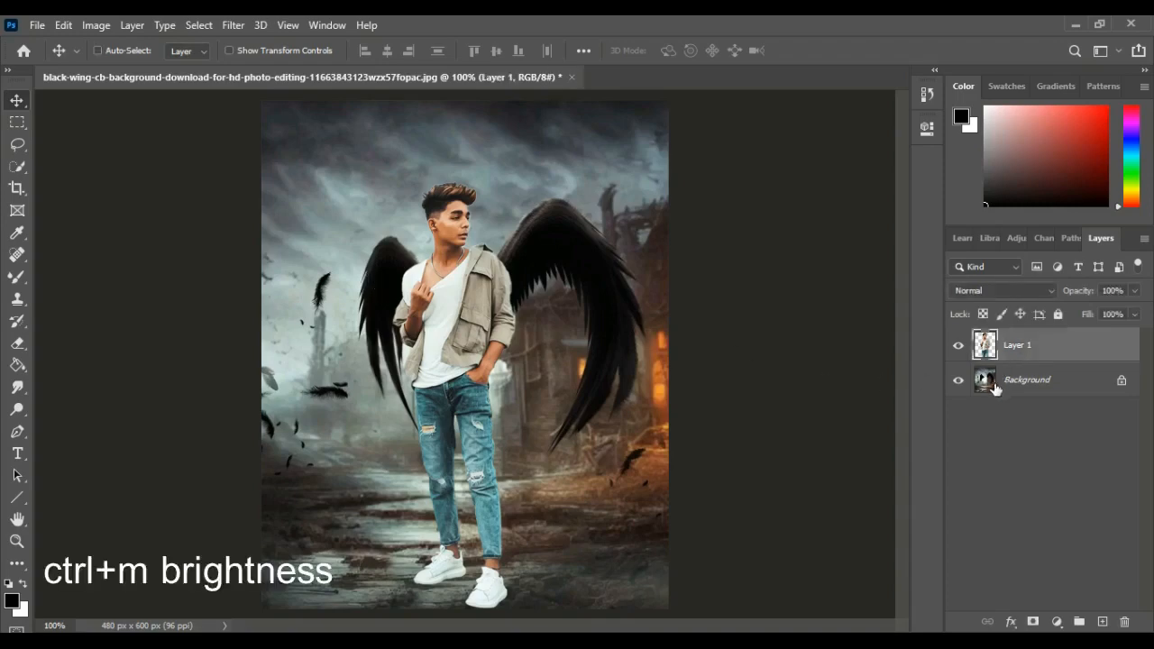
pyautogui.hotkey('ctrl', 'm')
pyautogui.moveTo(863, 76); pyautogui.dragTo(878, 133)
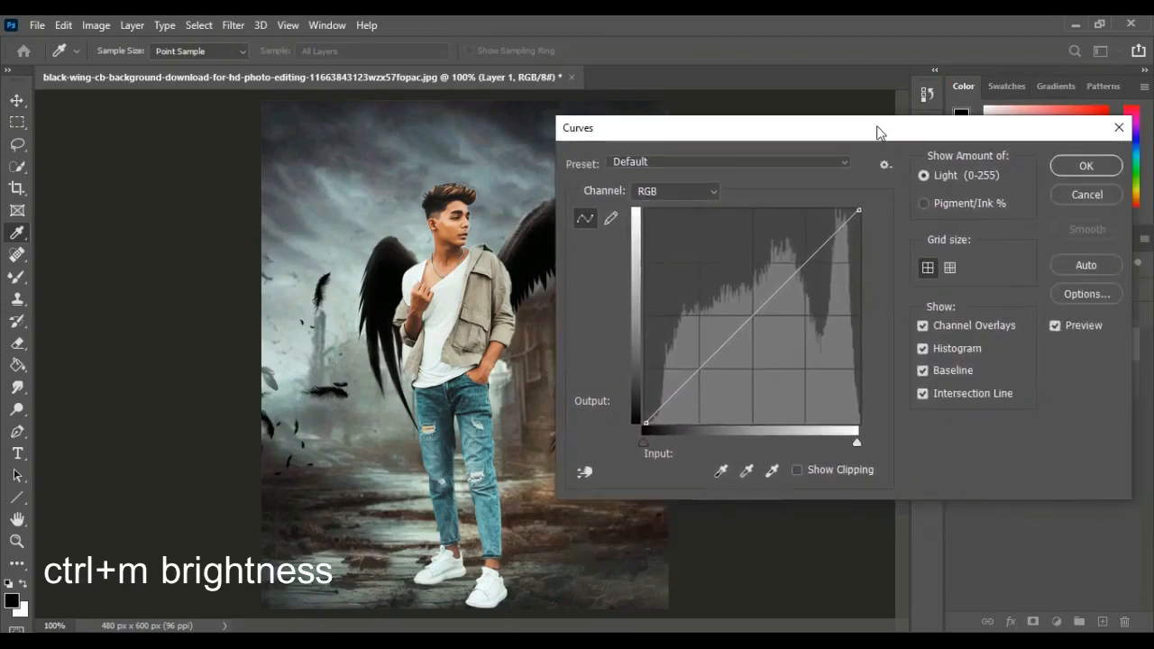
pyautogui.moveTo(755, 313)
pyautogui.mouseDown()
pyautogui.moveTo(760, 332)
pyautogui.moveTo(768, 319)
pyautogui.mouseUp()
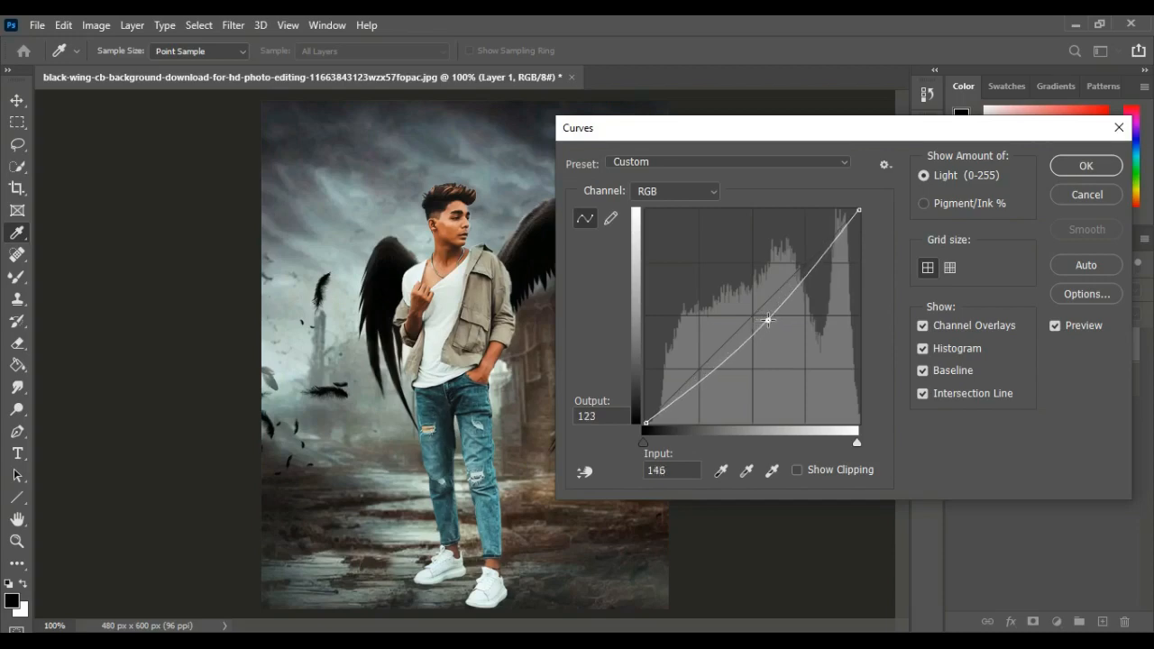
pyautogui.click(1096, 171)
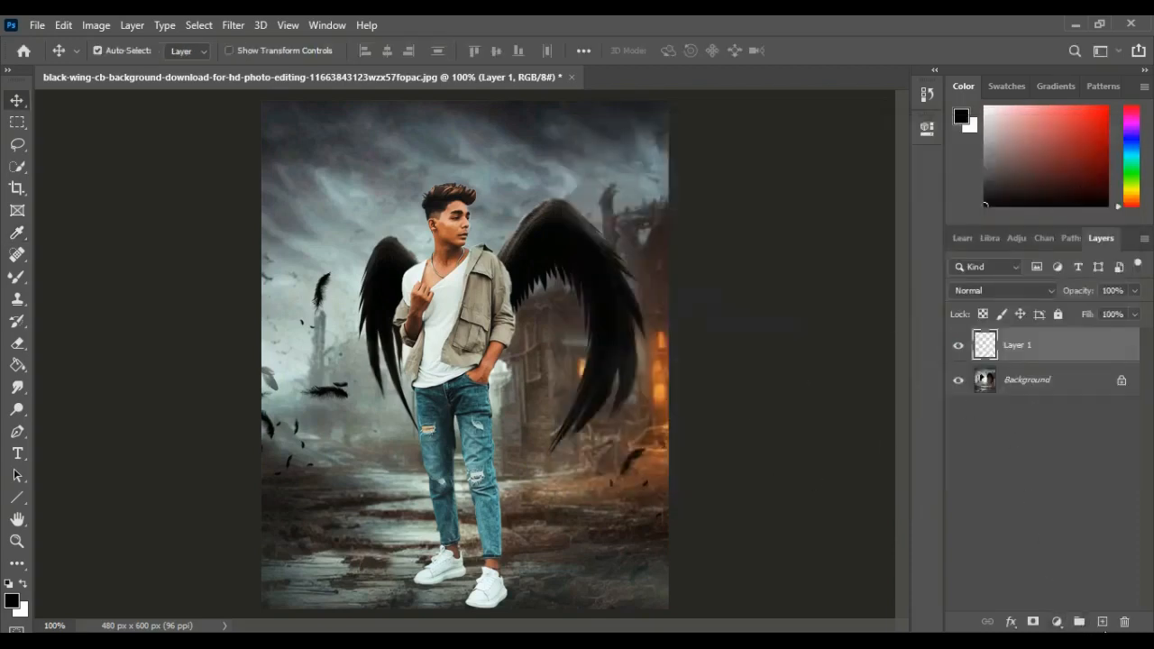
# Create a new layer above the man and paint a soft black spot on the ground beside his legs with the Brush tool
pyautogui.click(1100, 622)
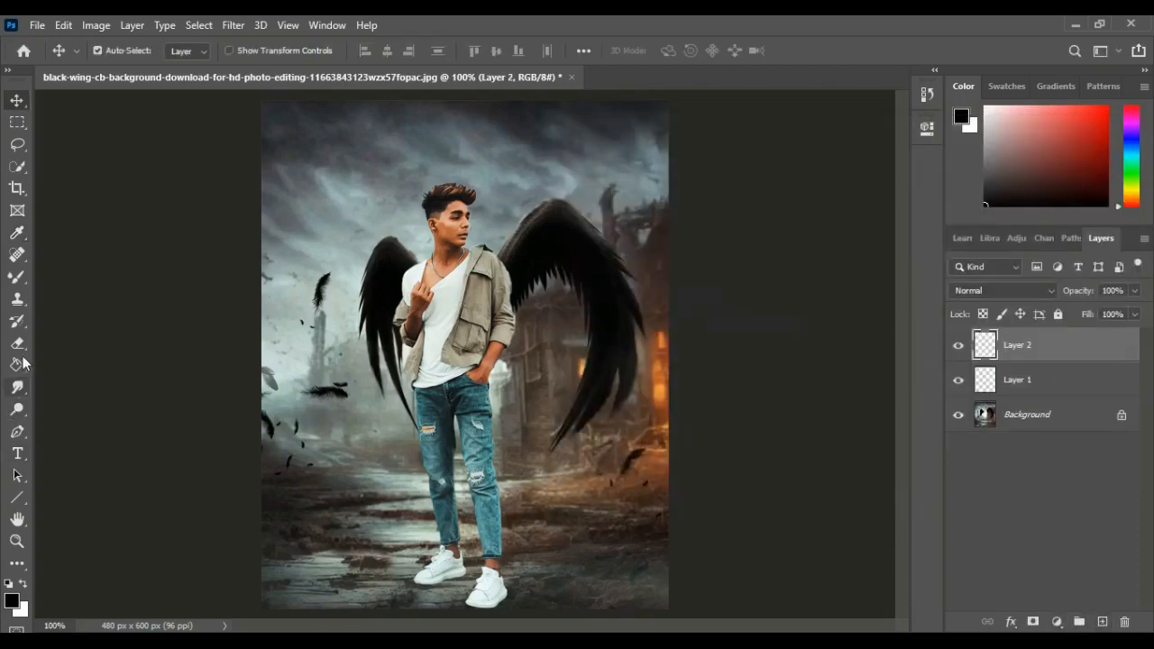
pyautogui.click(17, 277)
pyautogui.click(41, 277)
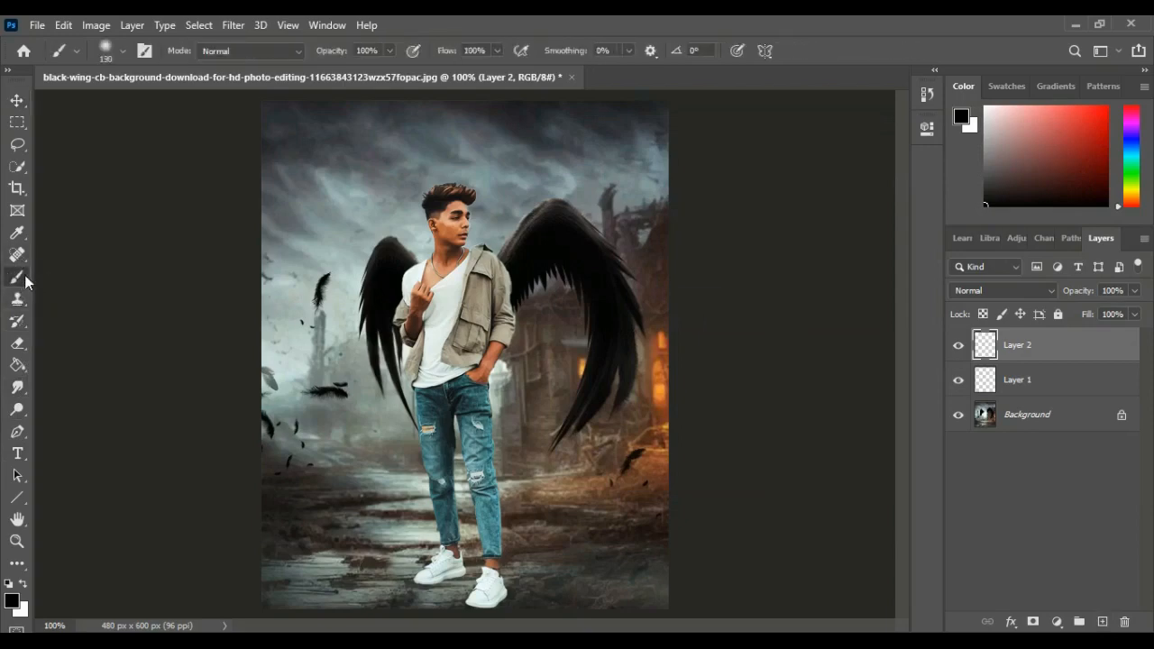
pyautogui.rightClick(387, 356)
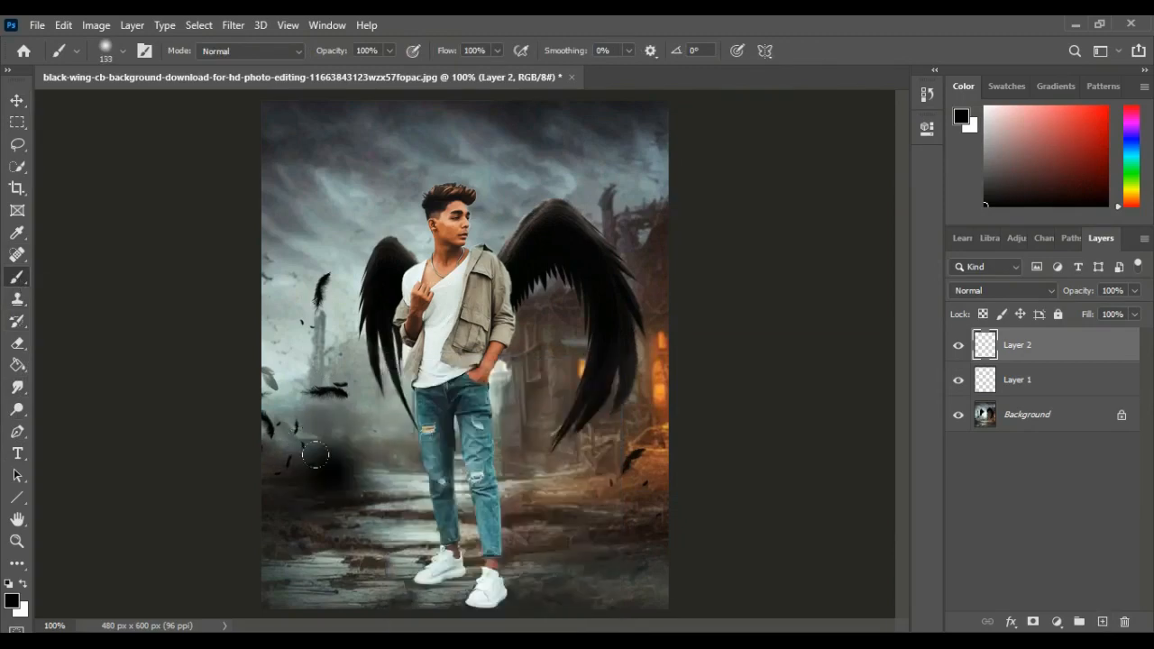
# Squash the black spot to 11.21% height, rotate it -1.63°, and place it under the man's rear shoe as a shadow
pyautogui.hotkey('ctrl', 't')
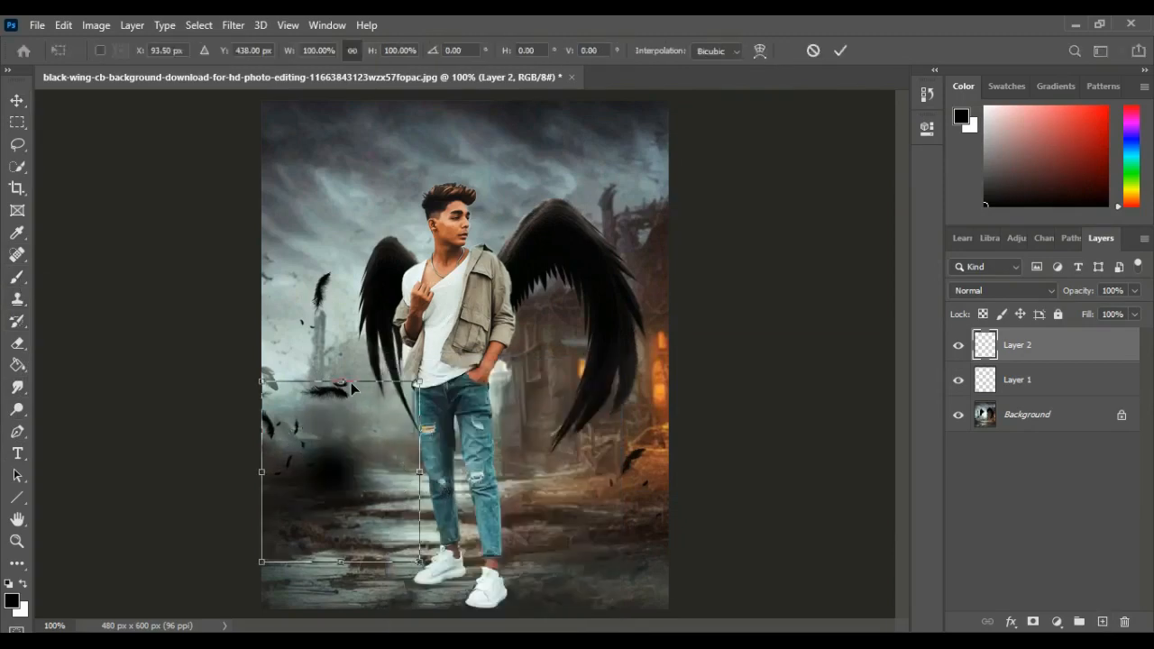
pyautogui.moveTo(351, 383); pyautogui.dragTo(446, 586)
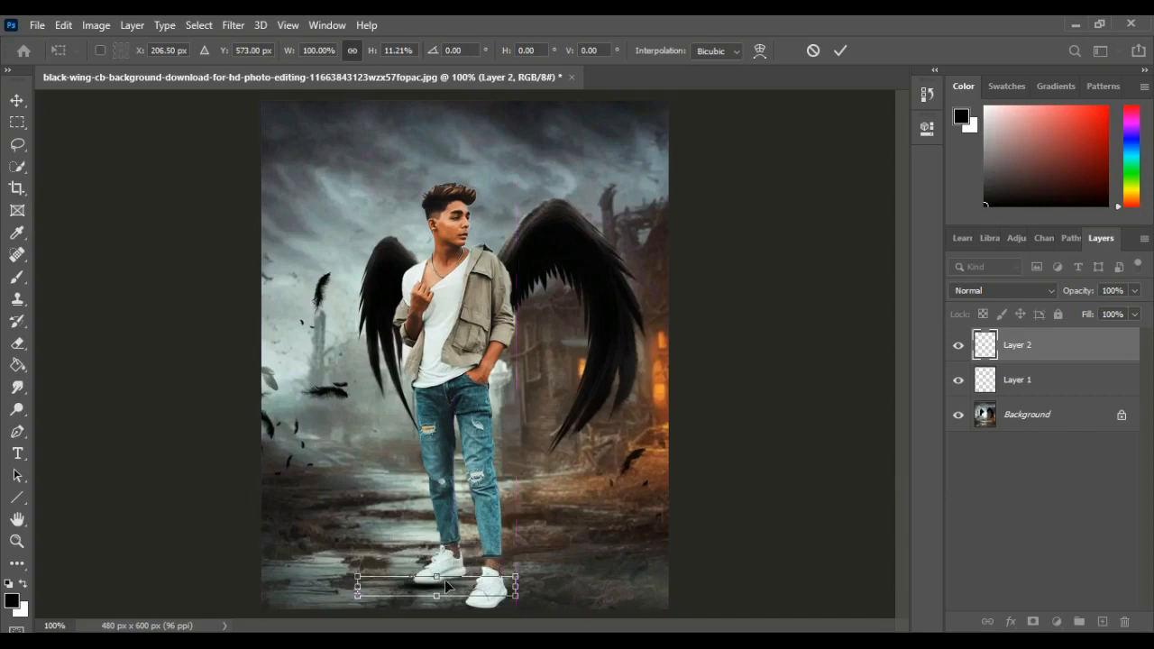
pyautogui.moveTo(529, 614); pyautogui.dragTo(527, 611)
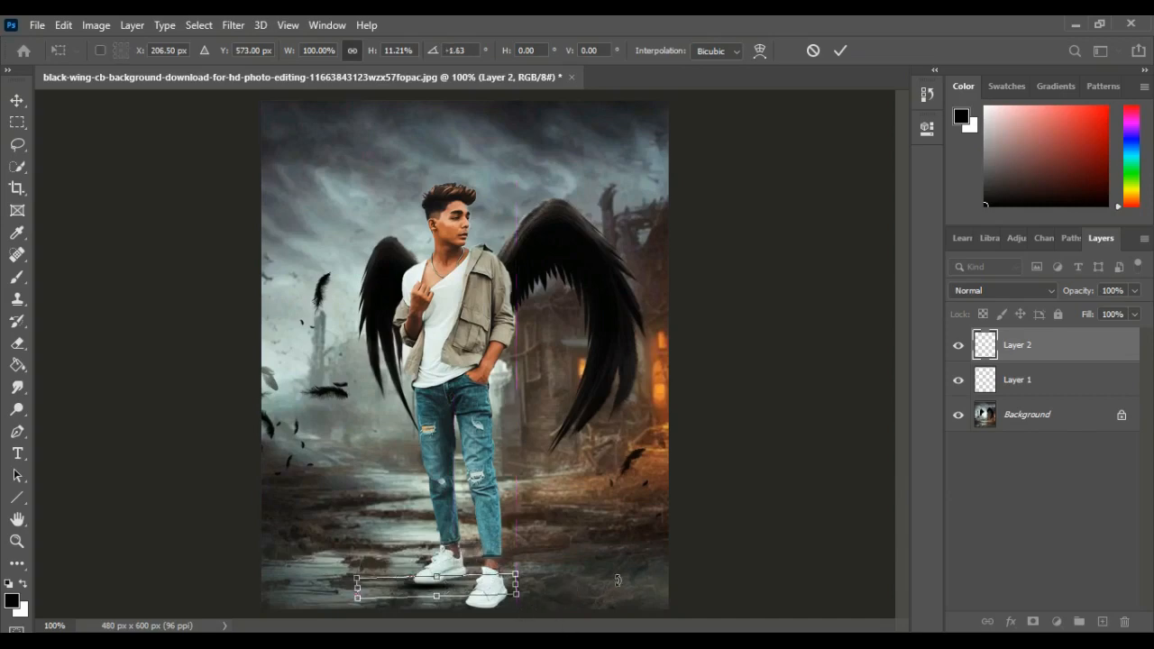
pyautogui.press('Return')
pyautogui.press('b')
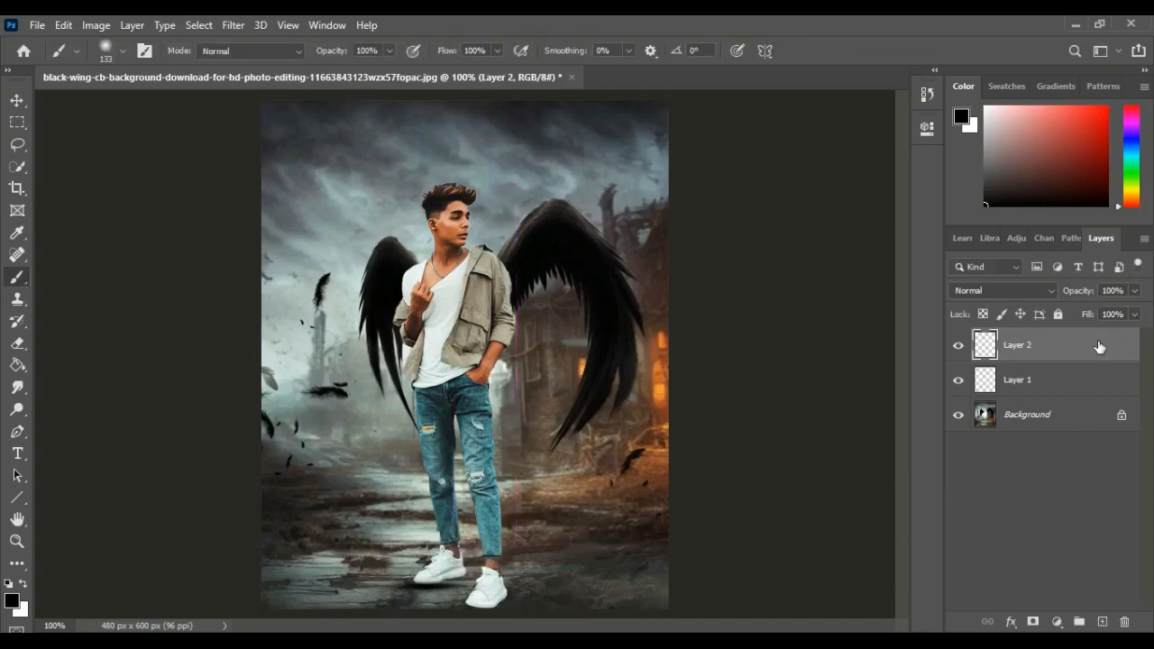
# Move the rear shoe's shadow layer below the man's layer and lower its opacity to 59%
pyautogui.moveTo(1098, 347); pyautogui.dragTo(1090, 394)
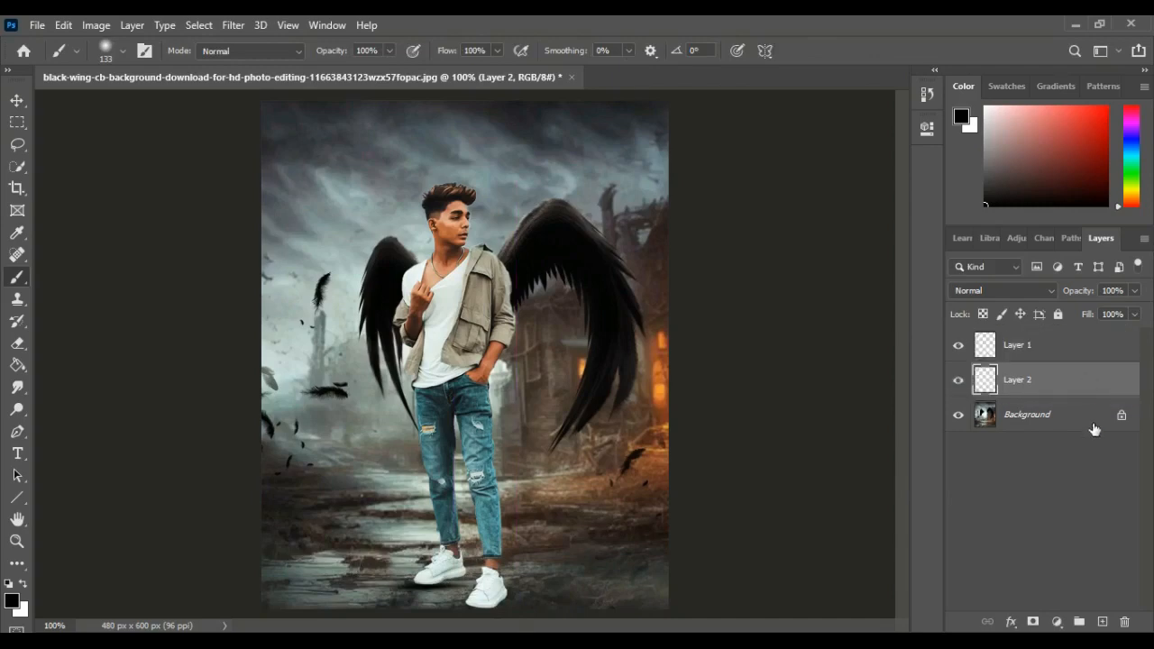
pyautogui.click(1134, 314)
pyautogui.moveTo(1136, 317); pyautogui.dragTo(1105, 335)
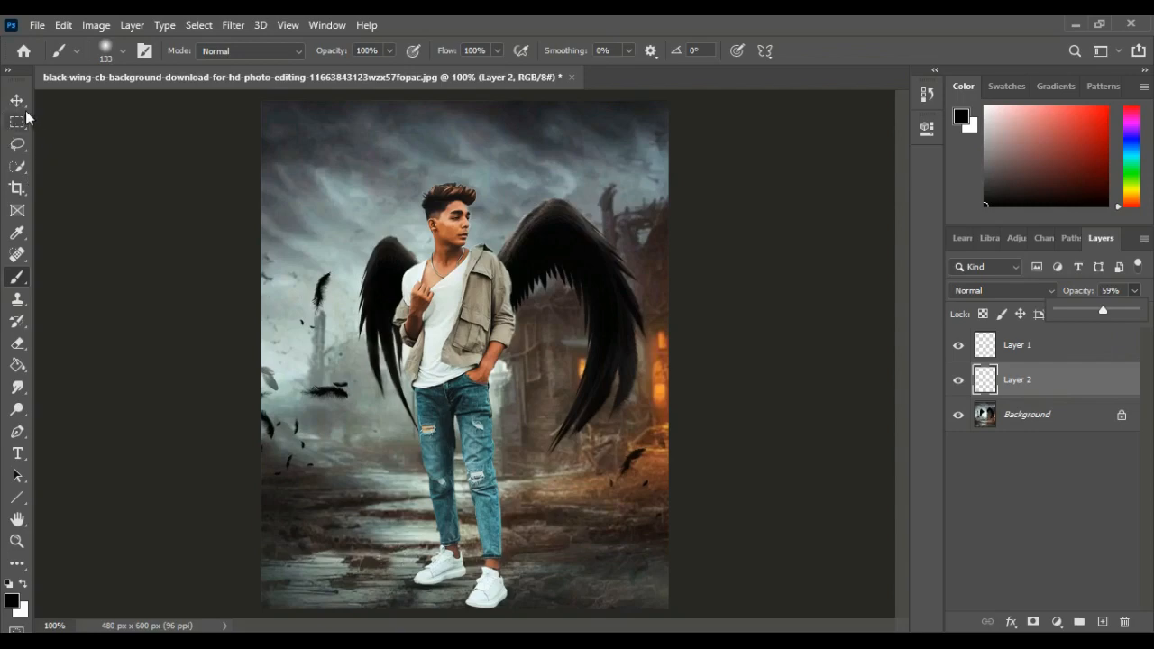
pyautogui.press('v')
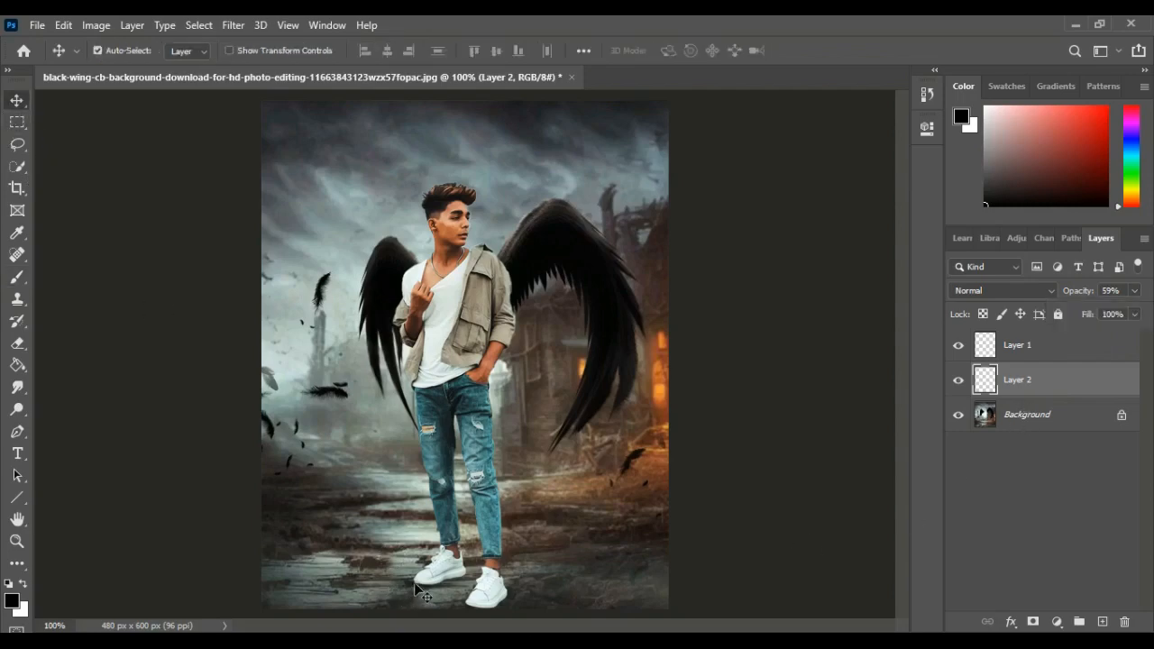
pyautogui.click(16, 343)
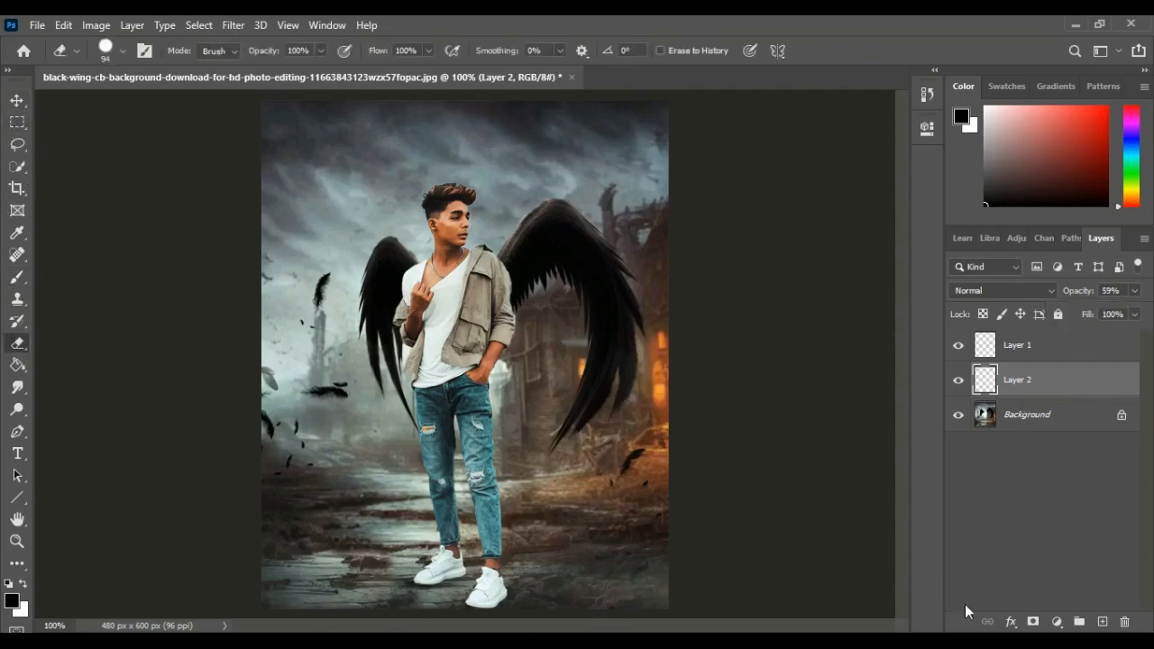
# Add another new layer beneath the man and paint a second soft black spot beside his legs
pyautogui.click(1102, 621)
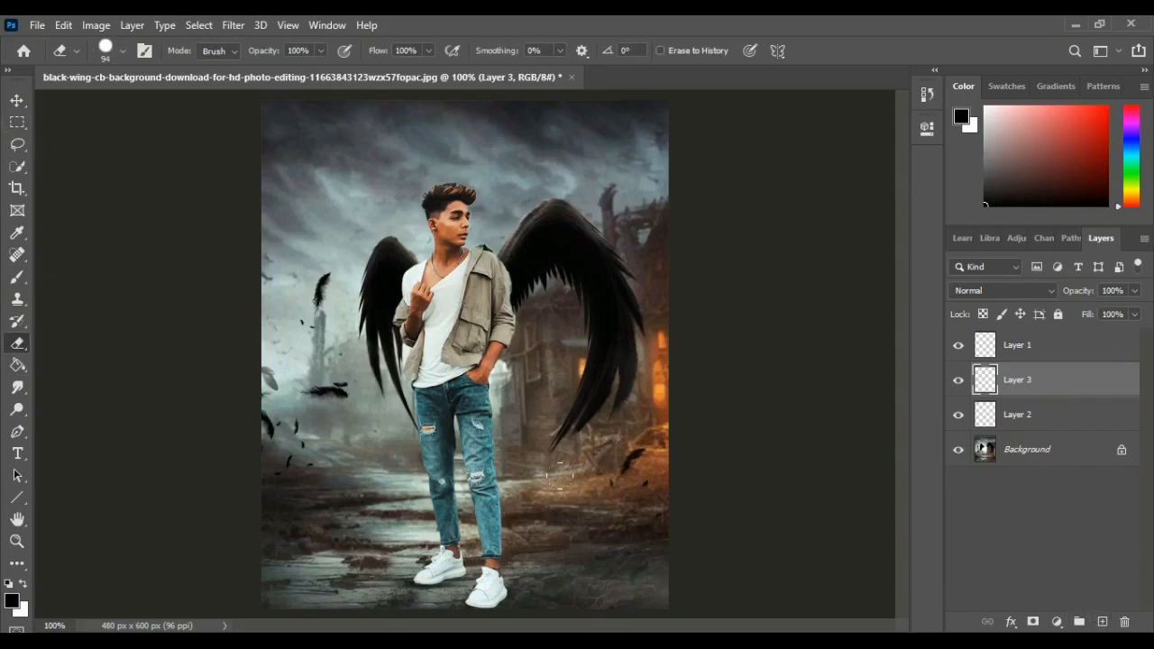
pyautogui.click(17, 279)
pyautogui.click(354, 463)
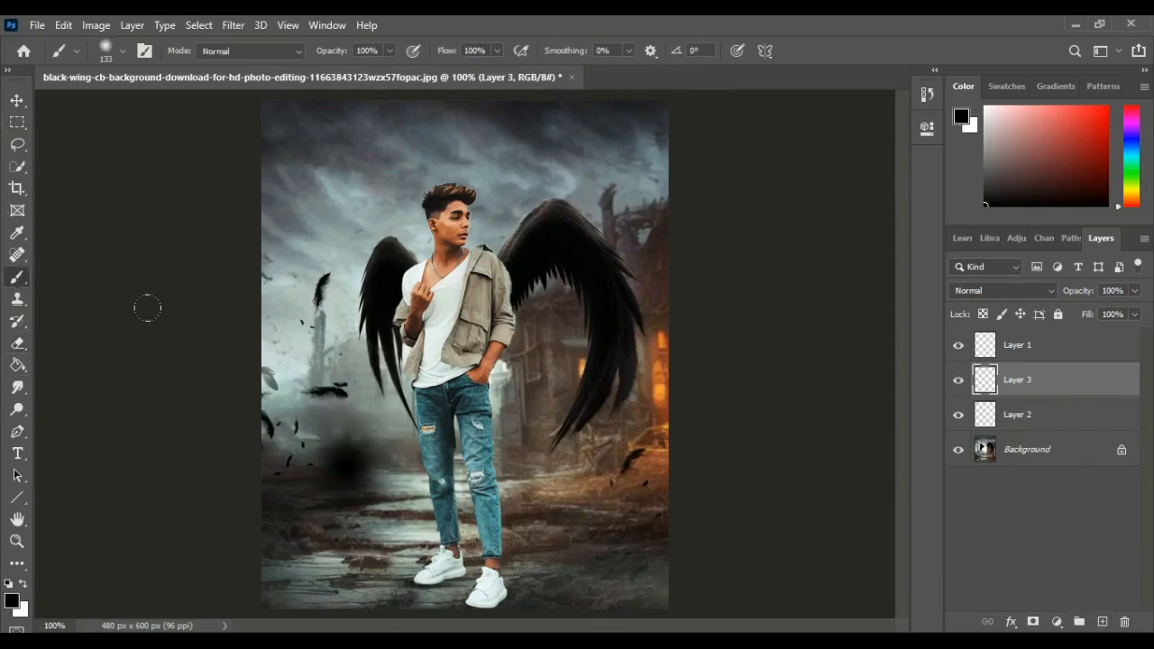
# Flatten the second spot to 12.15% height, rotate it -11.08°, and position it under the man's front shoe
pyautogui.hotkey('ctrl', 't')
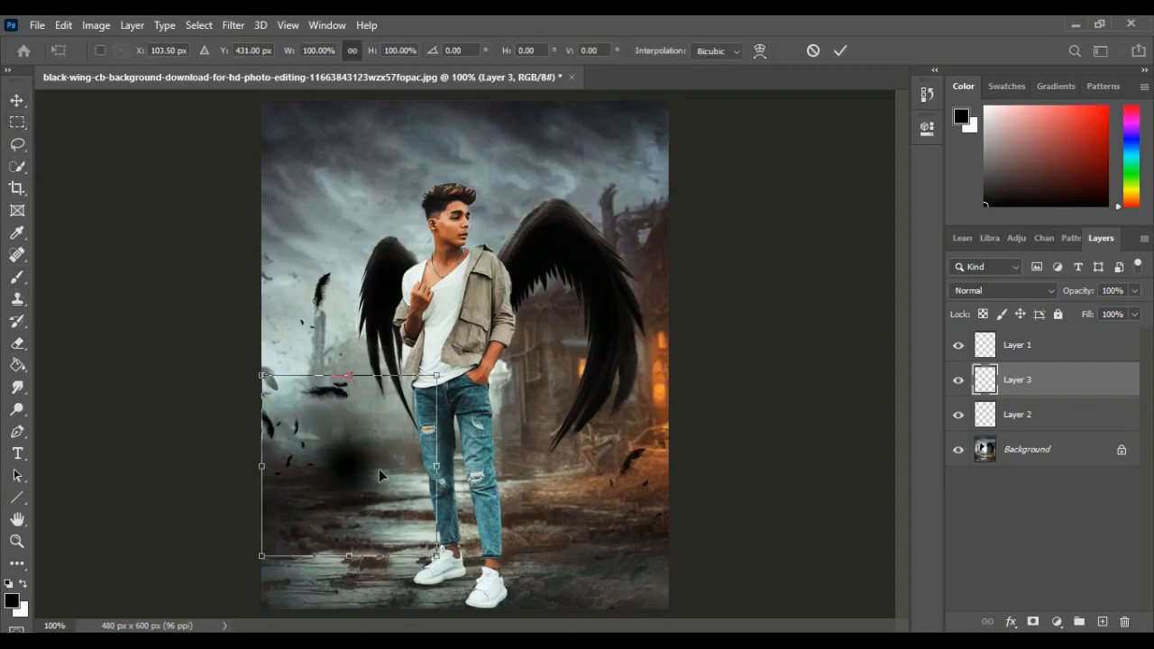
pyautogui.moveTo(347, 375); pyautogui.dragTo(358, 534)
pyautogui.moveTo(436, 571); pyautogui.dragTo(455, 555)
pyautogui.moveTo(370, 541); pyautogui.dragTo(518, 596)
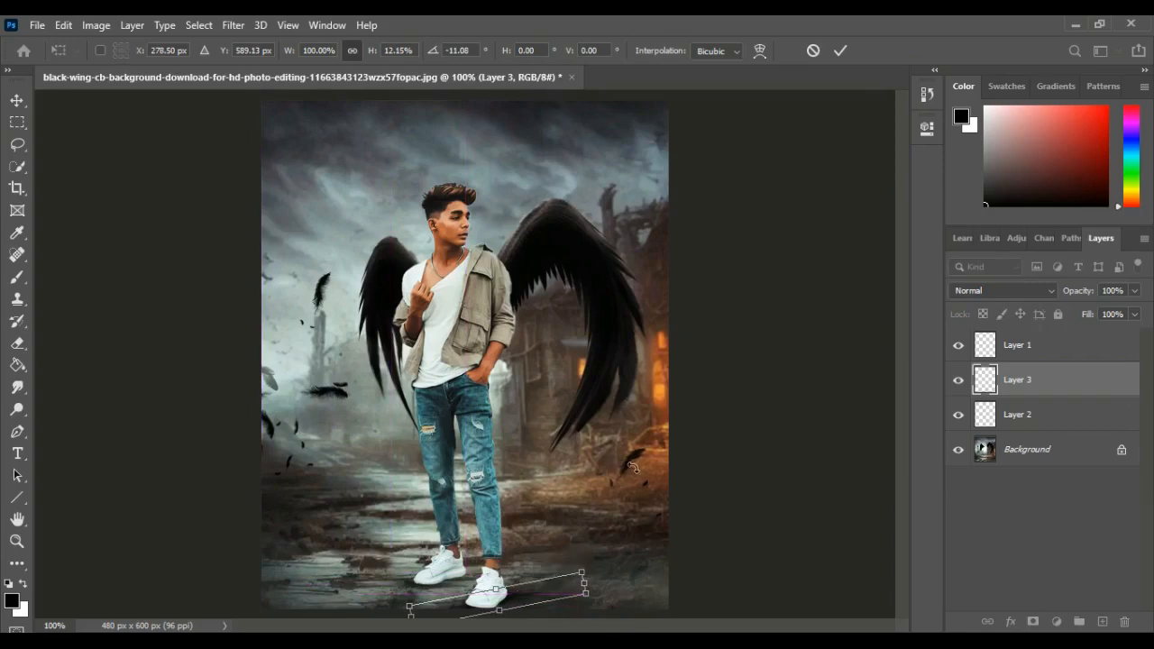
pyautogui.press('Return')
pyautogui.press('b')
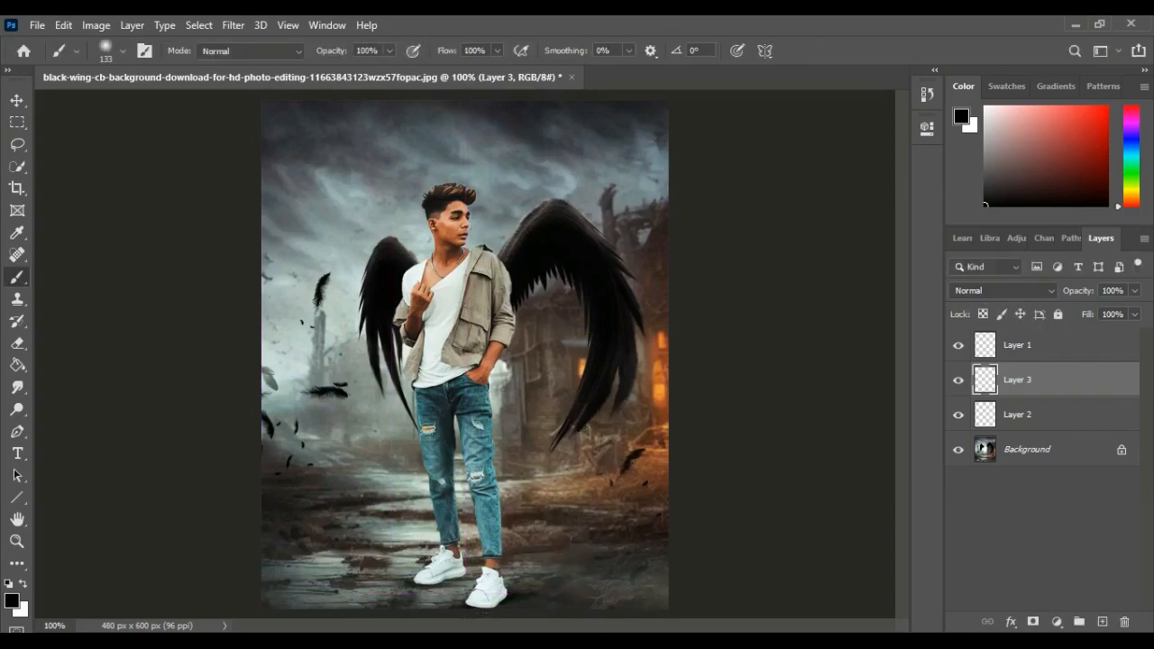
# Stretch the front shoe's shadow slightly taller and reduce its layer opacity to 75%
pyautogui.hotkey('ctrl', 't')
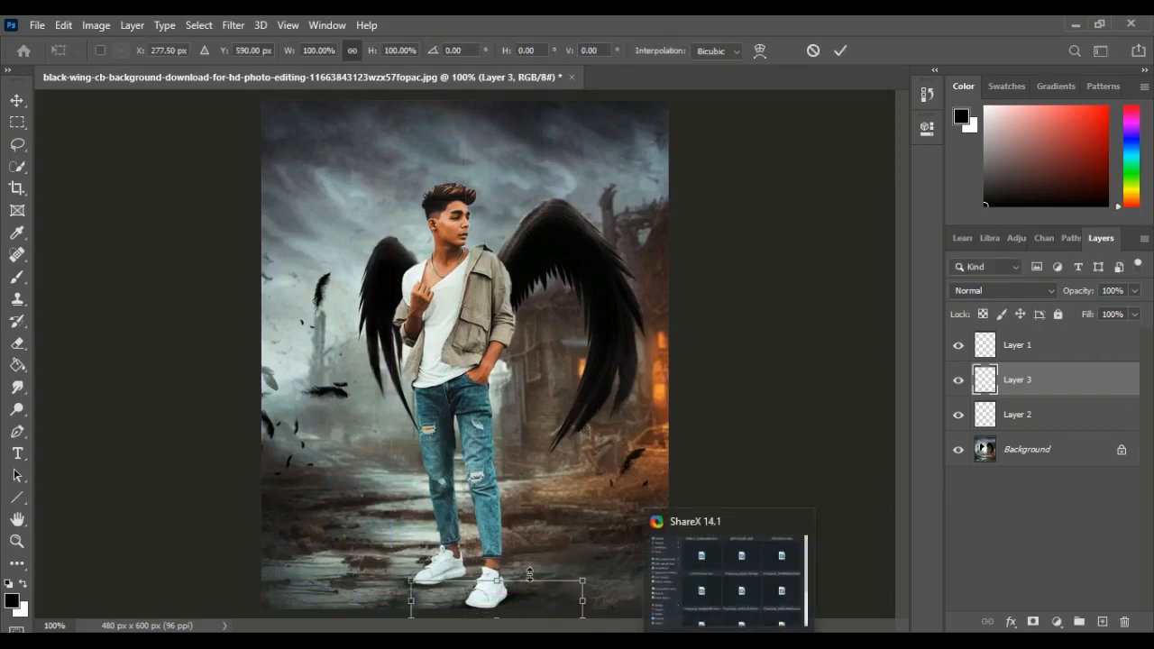
pyautogui.moveTo(527, 580); pyautogui.dragTo(529, 567)
pyautogui.press('Return')
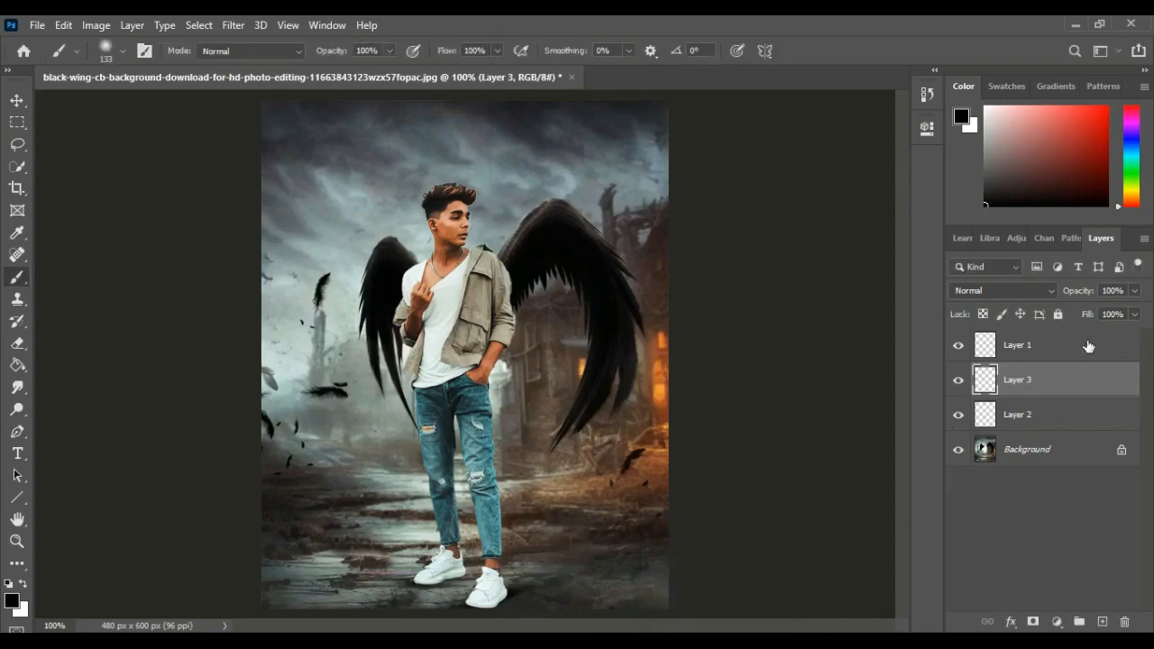
pyautogui.click(1134, 290)
pyautogui.moveTo(1130, 316); pyautogui.dragTo(1117, 315)
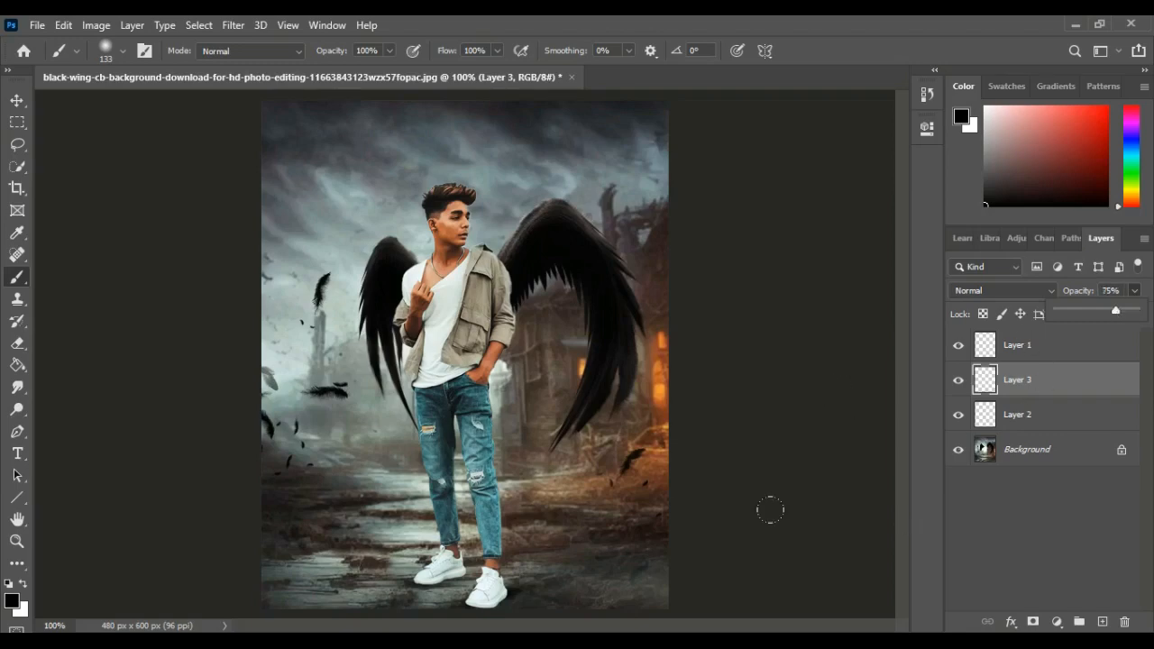
# Hide and show the man's layer to check the shoe shadows against the background
pyautogui.click(1061, 350)
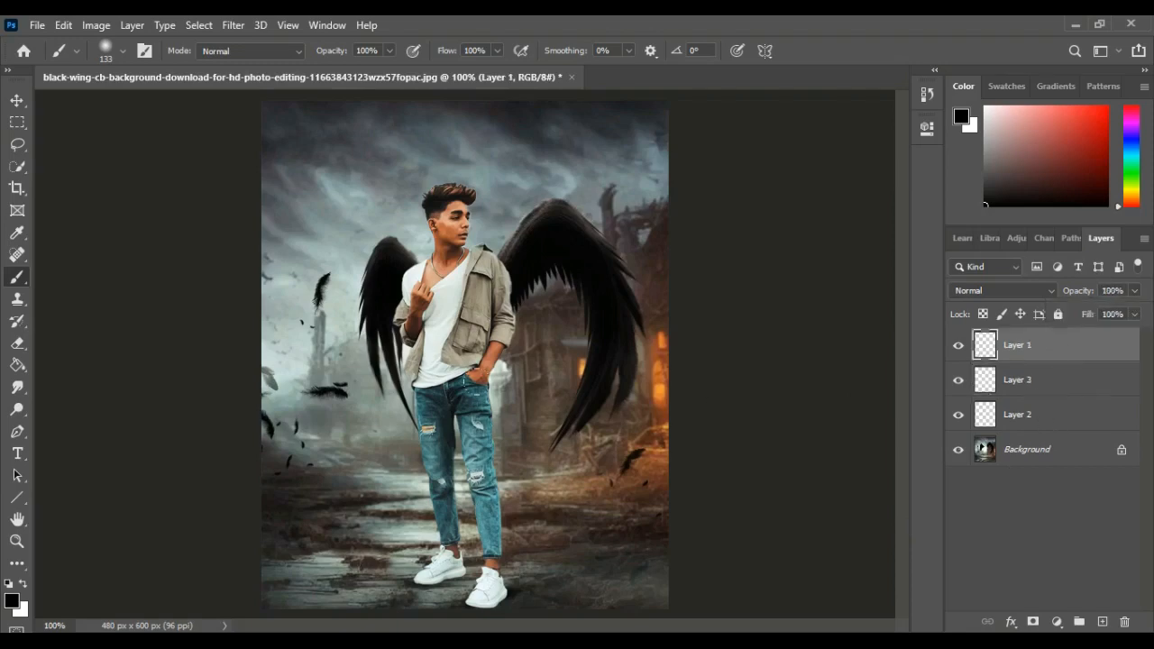
pyautogui.click(17, 99)
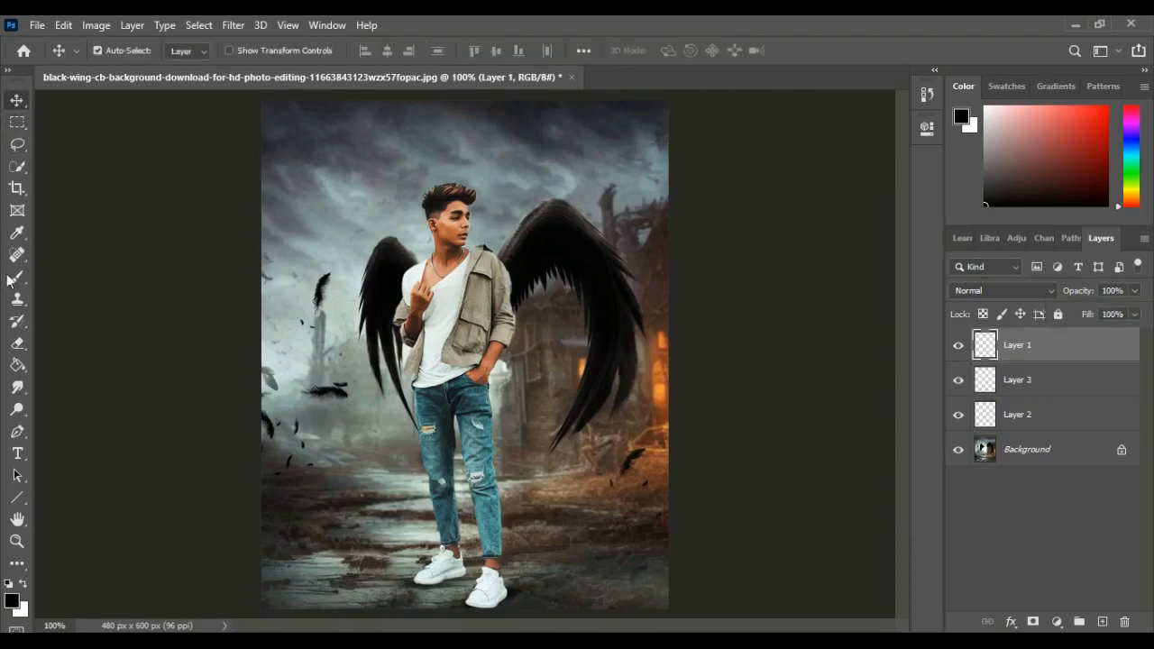
pyautogui.click(1051, 417)
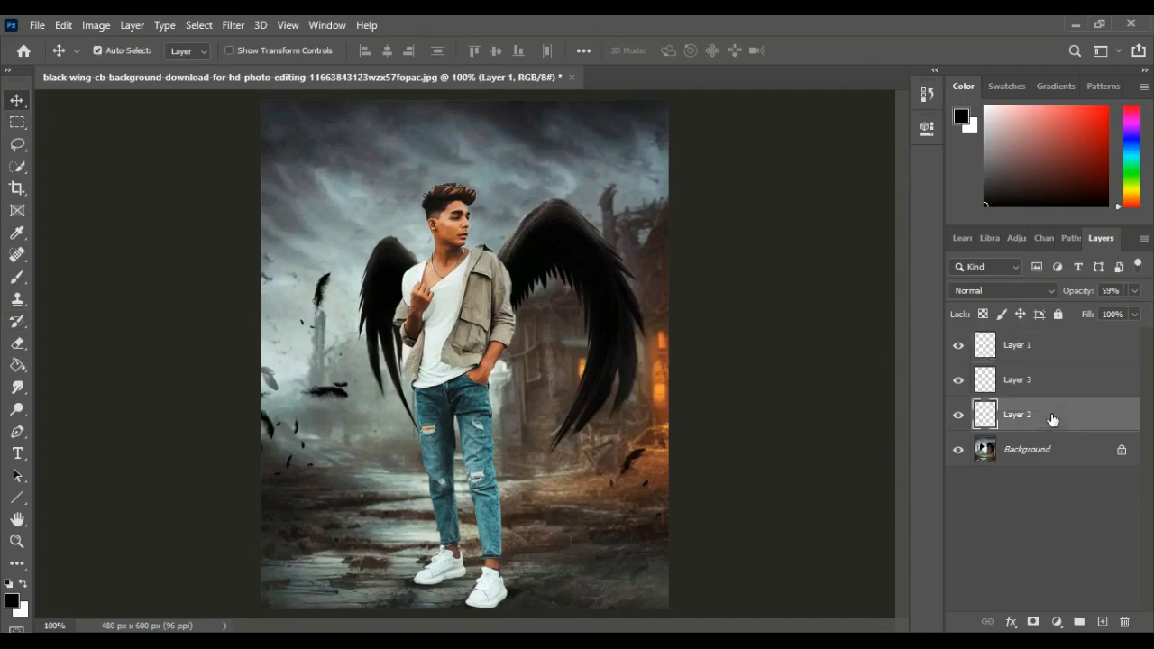
pyautogui.click(1017, 351)
pyautogui.click(959, 350)
pyautogui.click(959, 349)
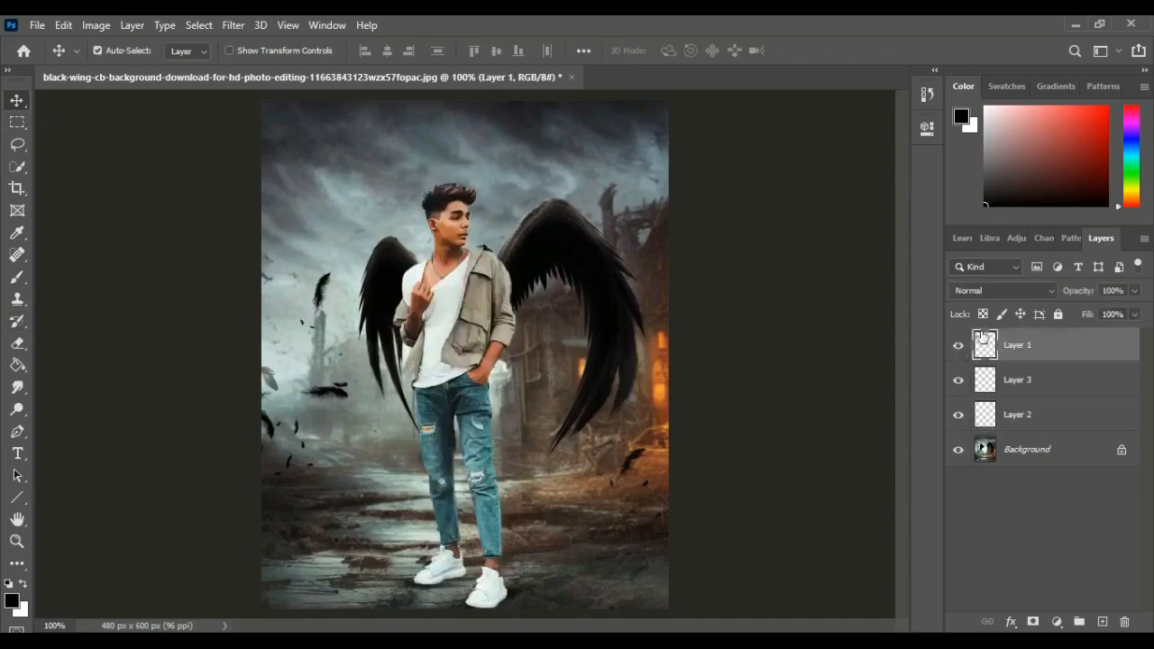
# Add a Drop Shadow layer style to the man's layer
pyautogui.rightClick(1052, 348)
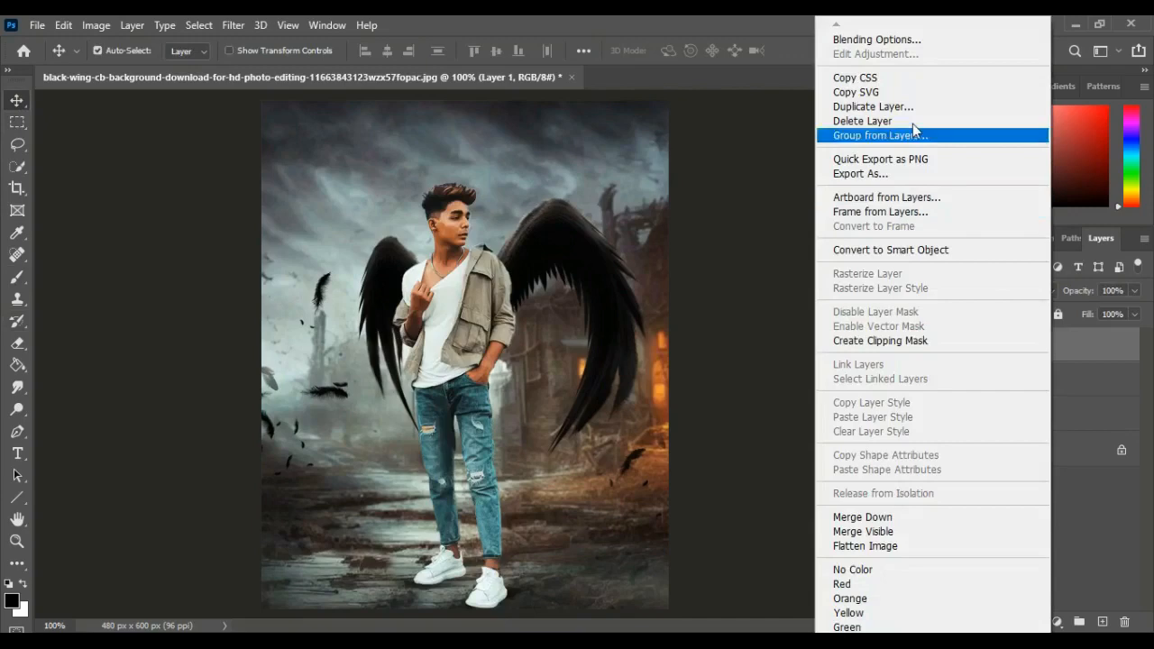
pyautogui.click(899, 34)
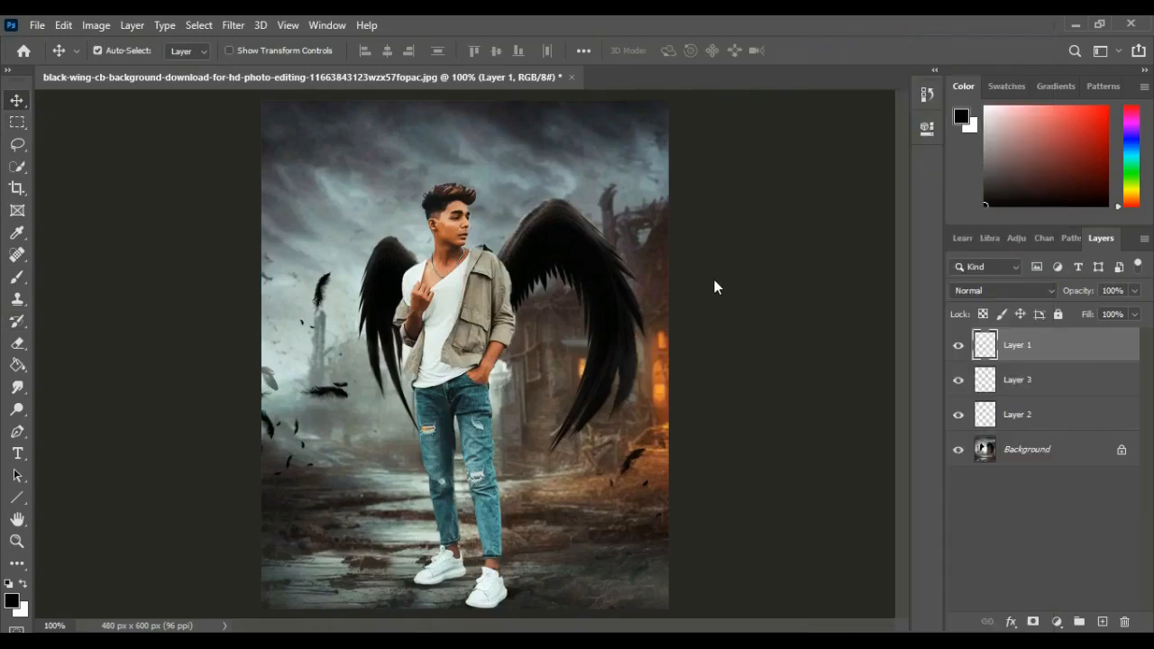
pyautogui.moveTo(713, 166); pyautogui.dragTo(854, 139)
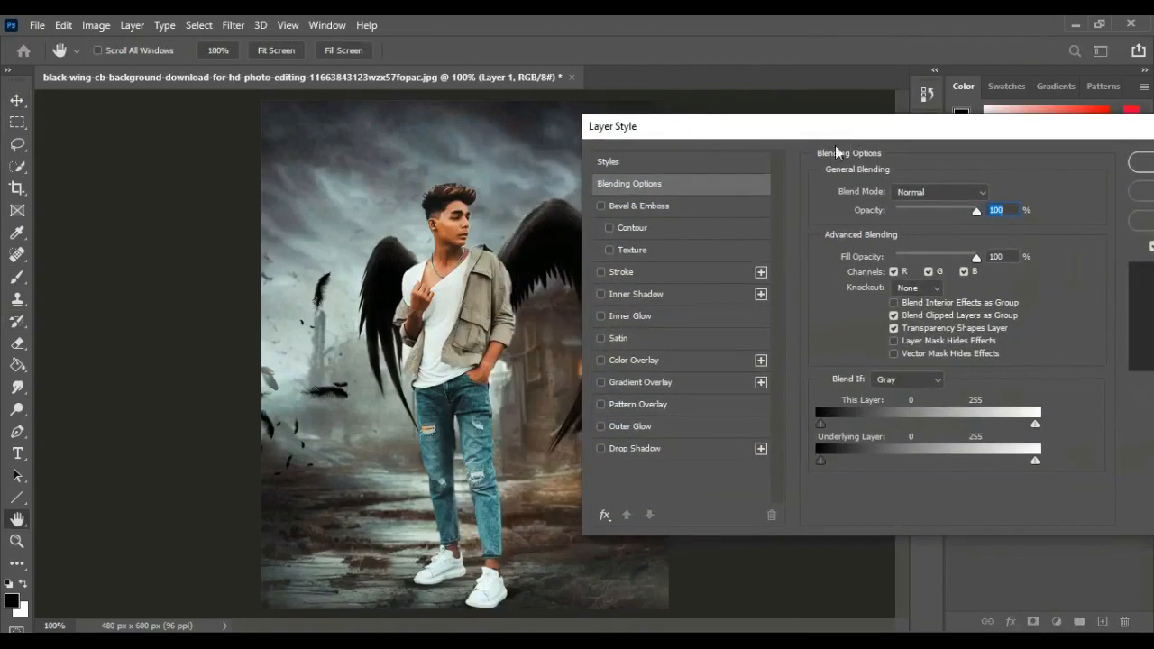
pyautogui.click(662, 458)
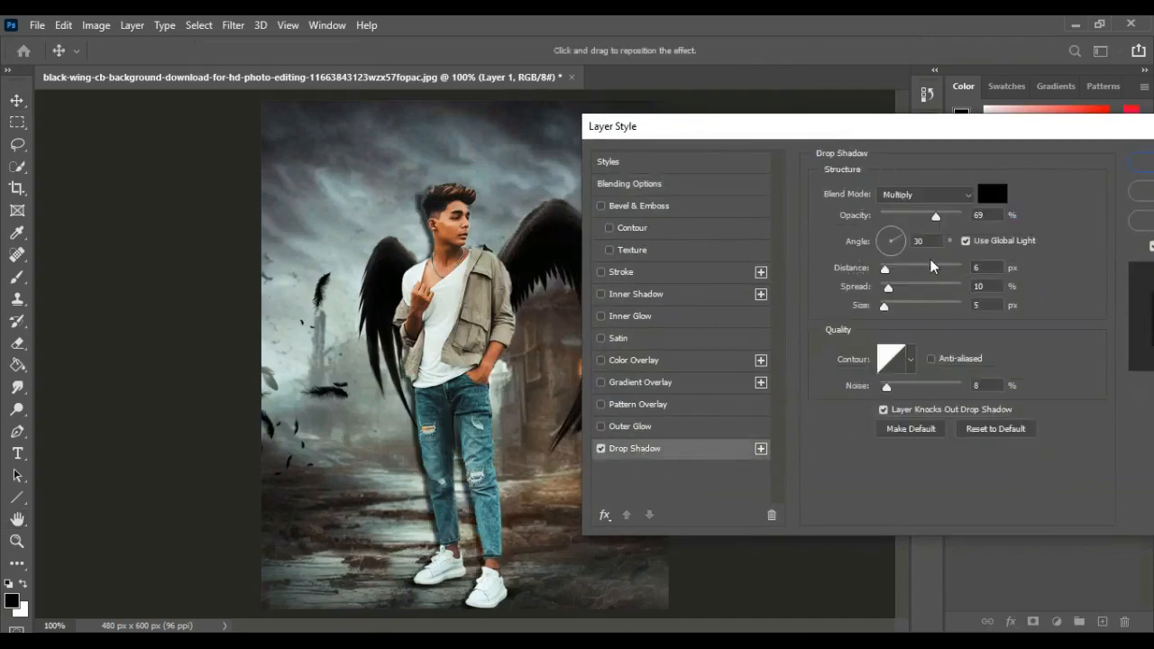
# Set the drop shadow to 56% opacity, 1 px distance, 28% spread and 2 px size, and apply the style
pyautogui.click(935, 218)
pyautogui.moveTo(885, 269); pyautogui.dragTo(877, 271)
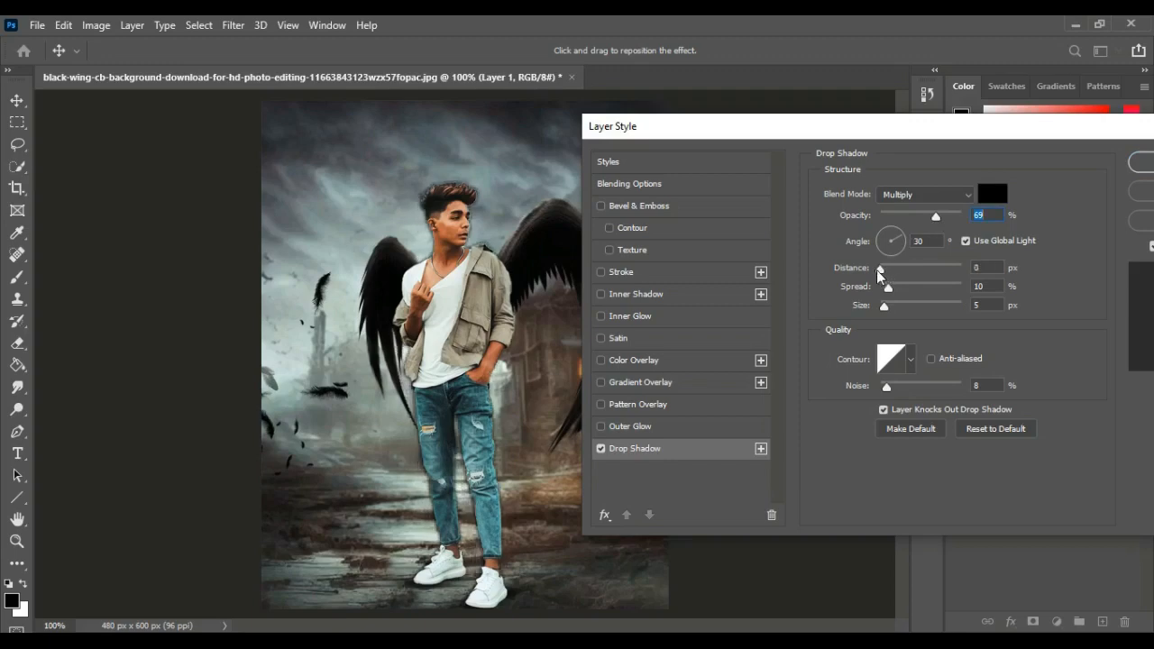
pyautogui.click(877, 269)
pyautogui.moveTo(887, 291)
pyautogui.mouseDown()
pyautogui.moveTo(933, 308)
pyautogui.moveTo(902, 305)
pyautogui.mouseUp()
pyautogui.moveTo(884, 308); pyautogui.dragTo(882, 318)
pyautogui.moveTo(878, 268); pyautogui.dragTo(879, 276)
pyautogui.moveTo(937, 222); pyautogui.dragTo(926, 228)
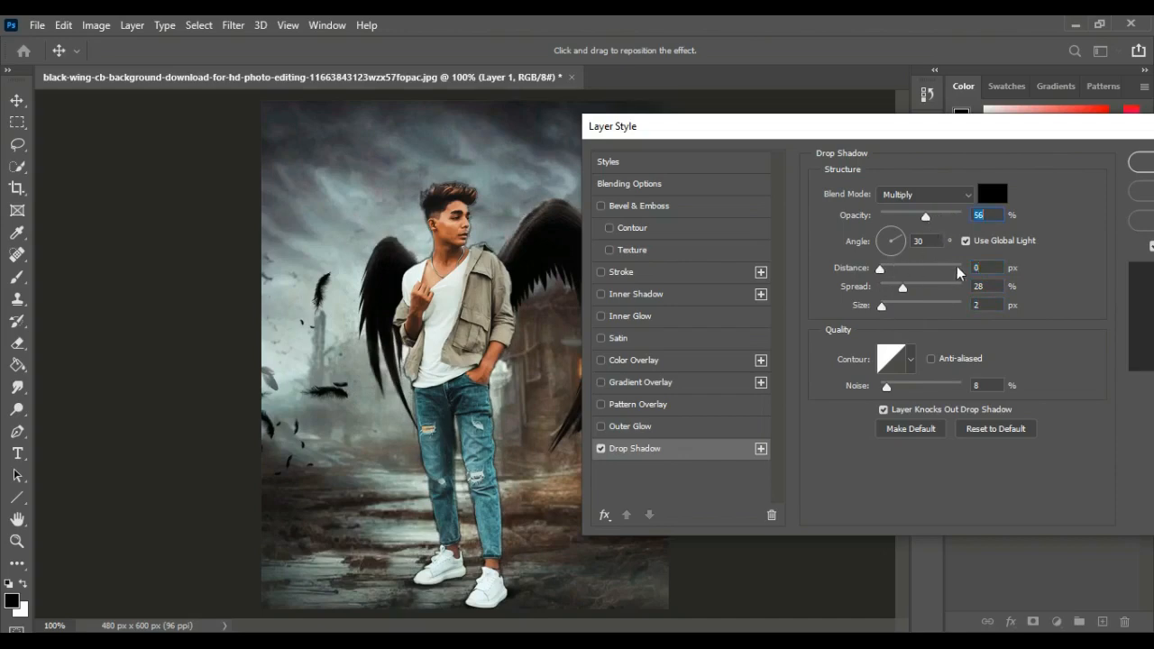
pyautogui.click(984, 268)
pyautogui.write('1')
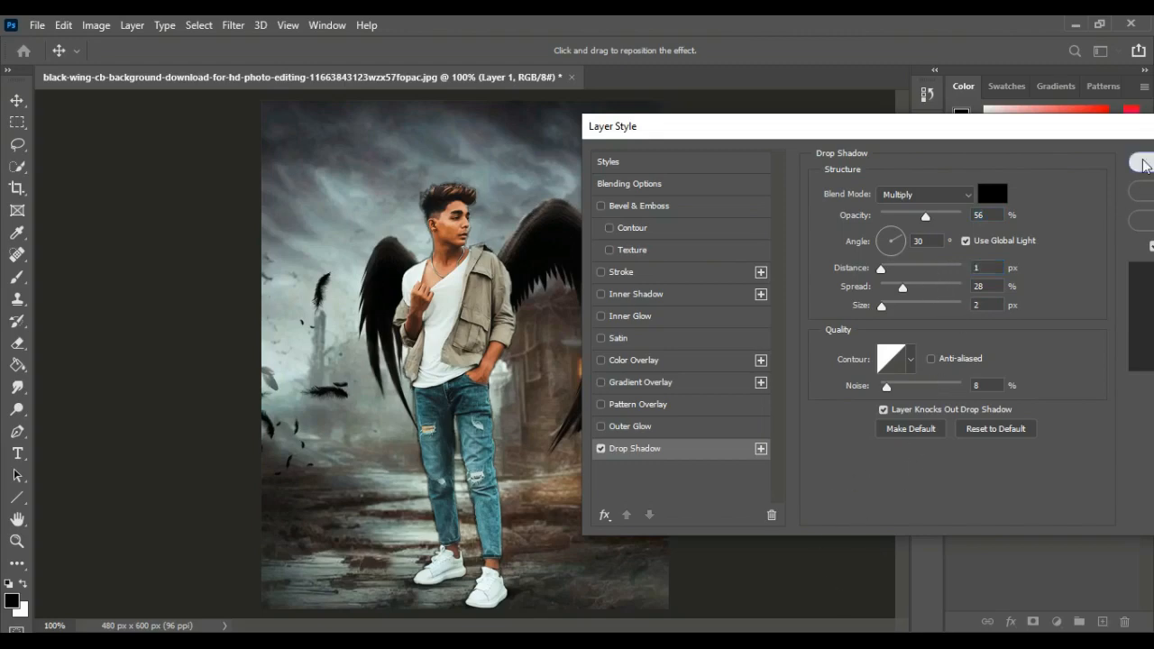
pyautogui.click(1140, 161)
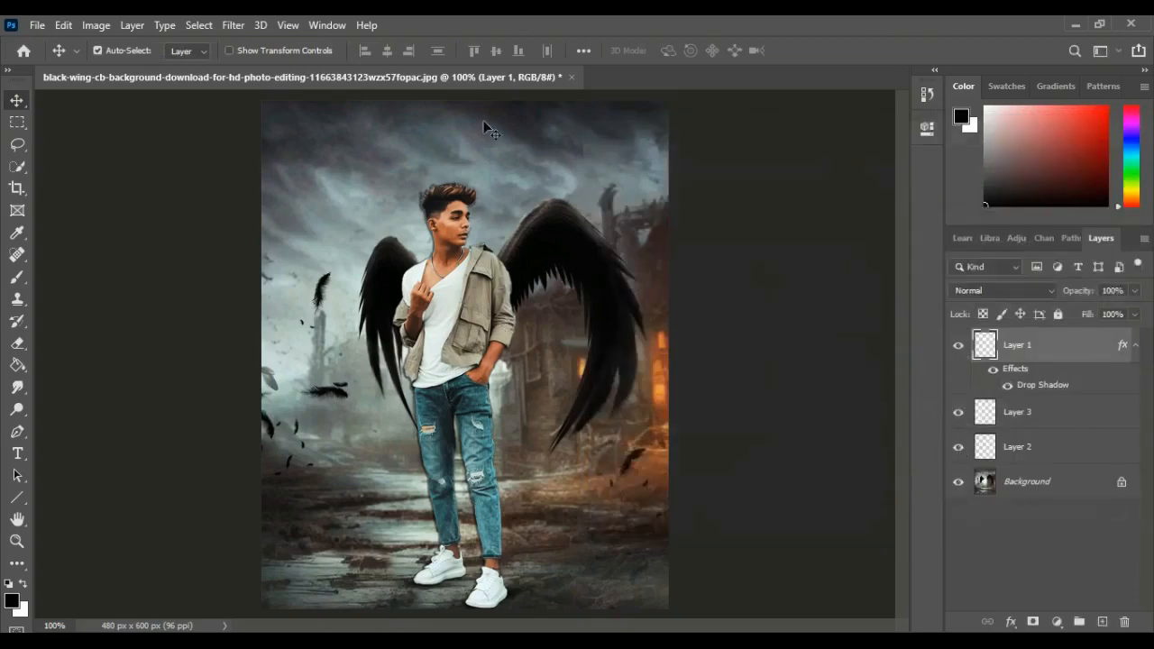
# Merge the man's layer, both shoe shadow layers and the background into a single layer
pyautogui.keyDown('ctrl'); pyautogui.click(1026, 428); pyautogui.keyUp('ctrl')
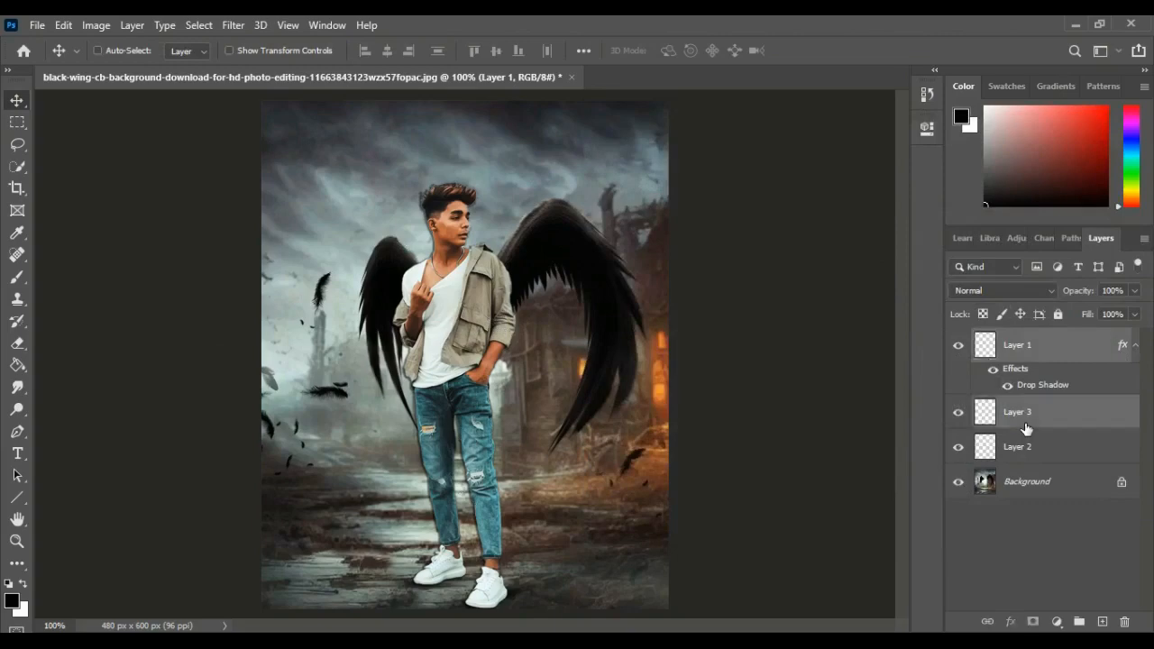
pyautogui.keyDown('ctrl'); pyautogui.click(1032, 451); pyautogui.keyUp('ctrl')
pyautogui.keyDown('ctrl'); pyautogui.click(1027, 483); pyautogui.keyUp('ctrl')
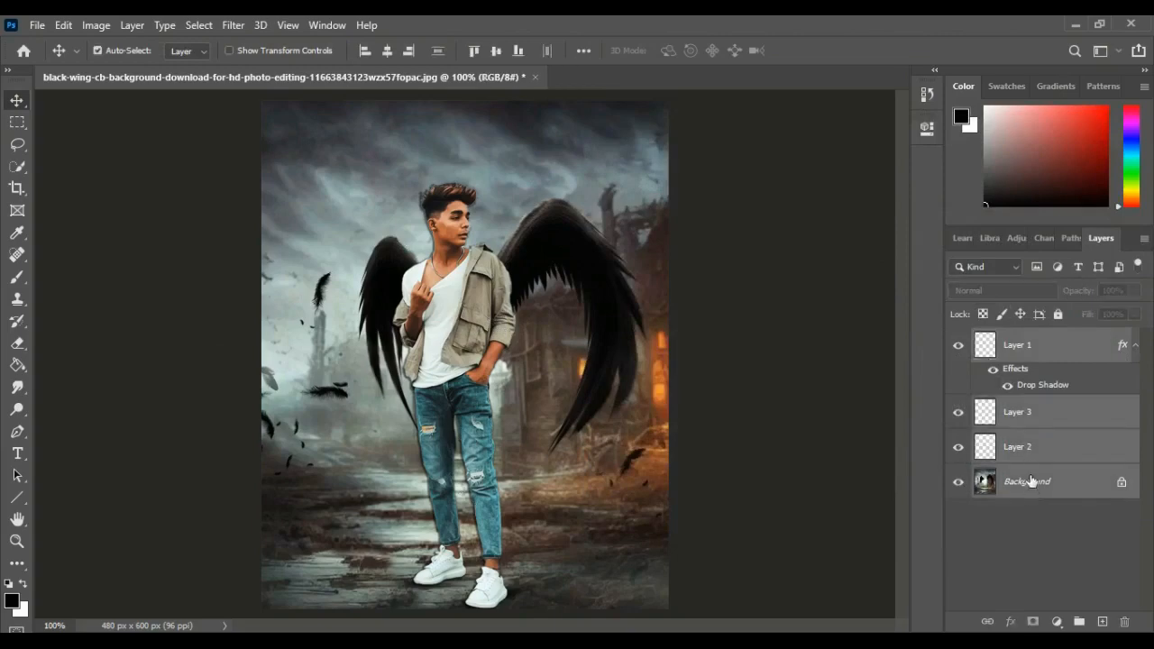
pyautogui.rightClick(1040, 446)
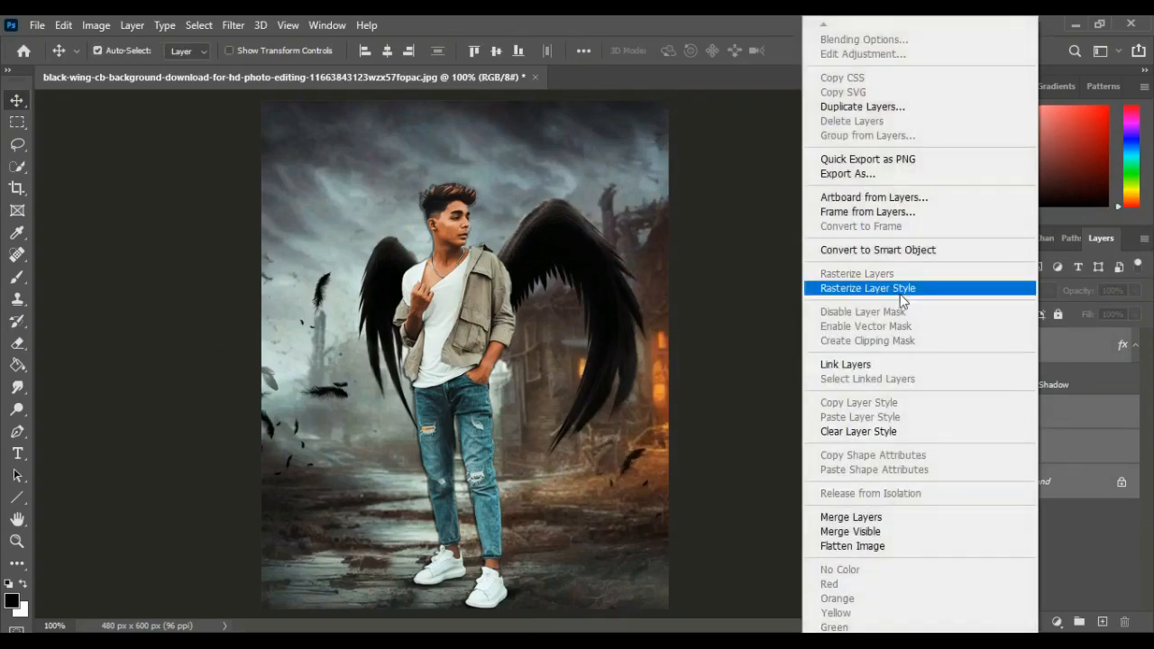
pyautogui.click(873, 519)
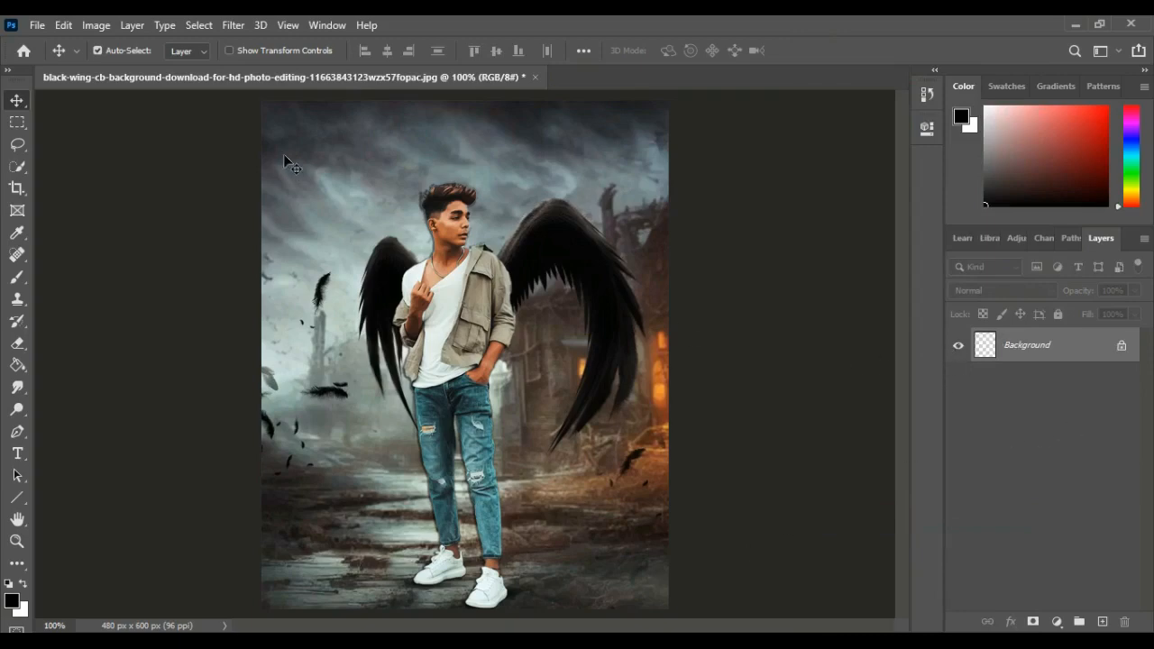
# Apply the Camera Raw Filter to the merged image and set its contrast to +30
pyautogui.click(243, 24)
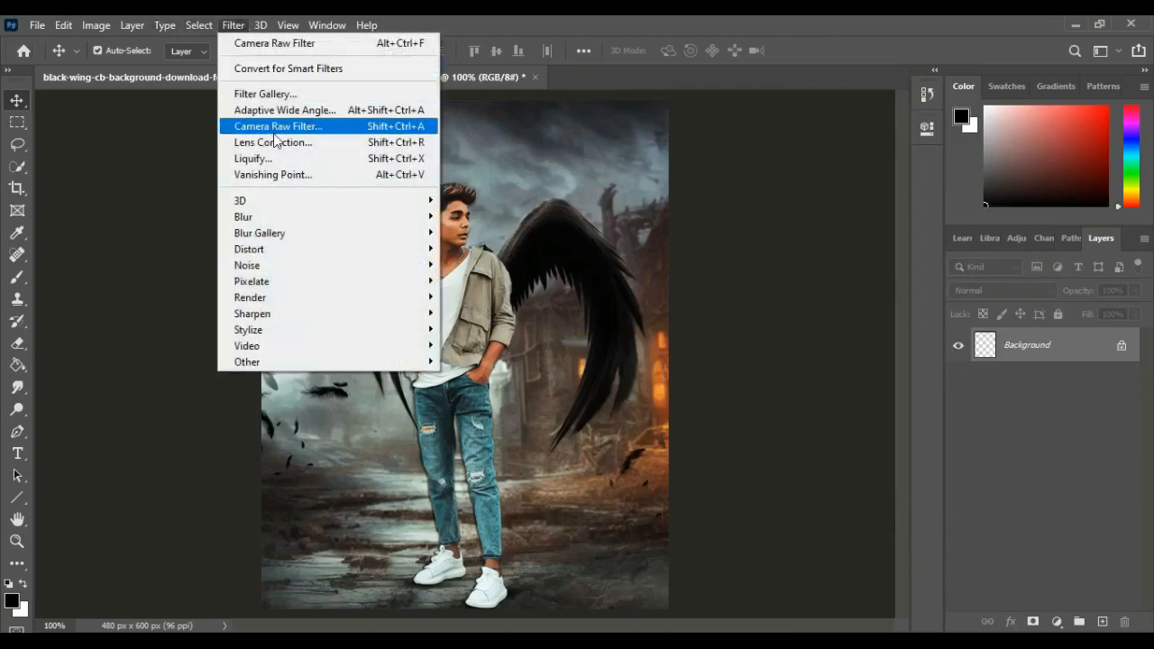
pyautogui.click(275, 127)
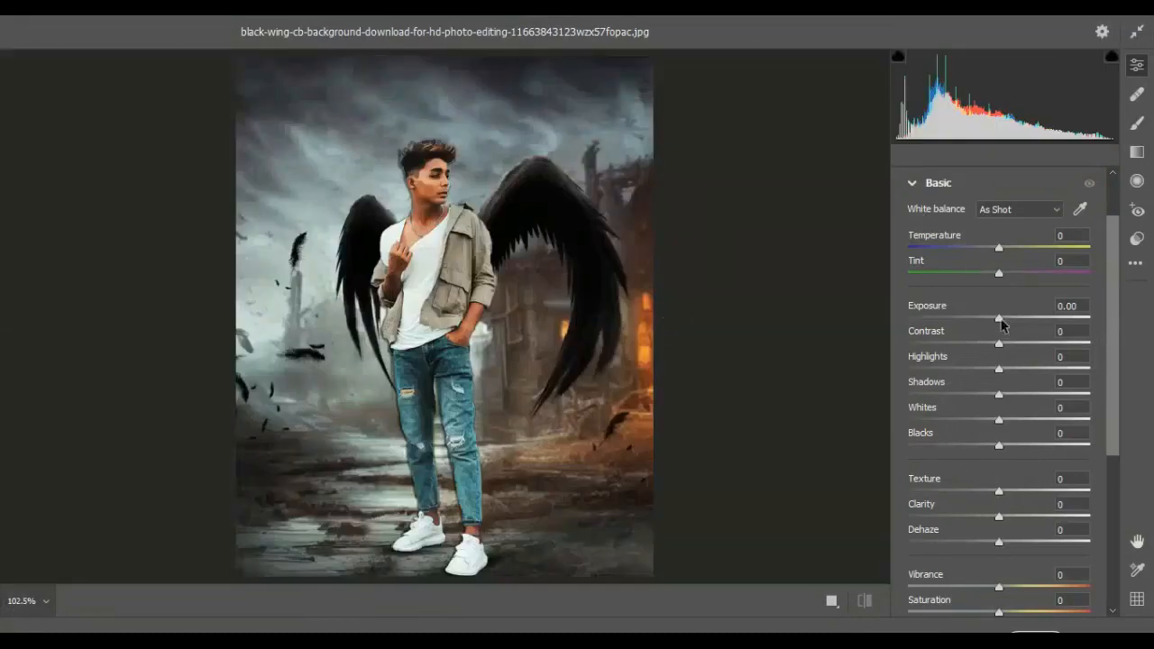
pyautogui.moveTo(1000, 344); pyautogui.dragTo(1027, 339)
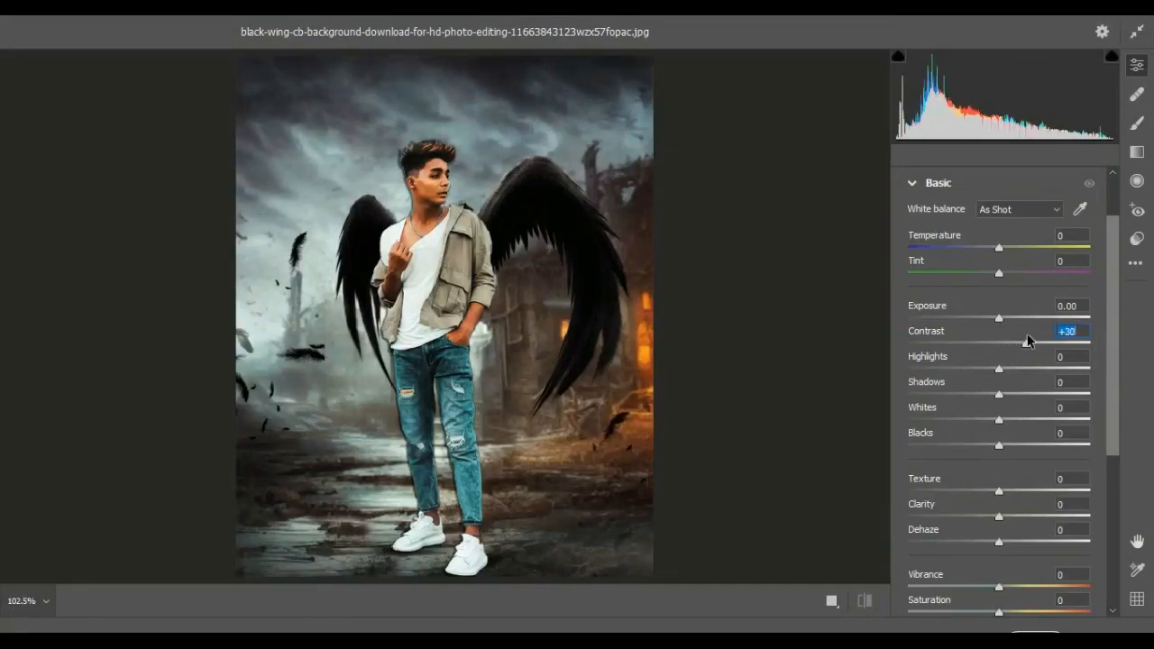
# Set the texture to -11, clarity to +30 and dehaze to +7
pyautogui.scroll(-1, 1022, 377)
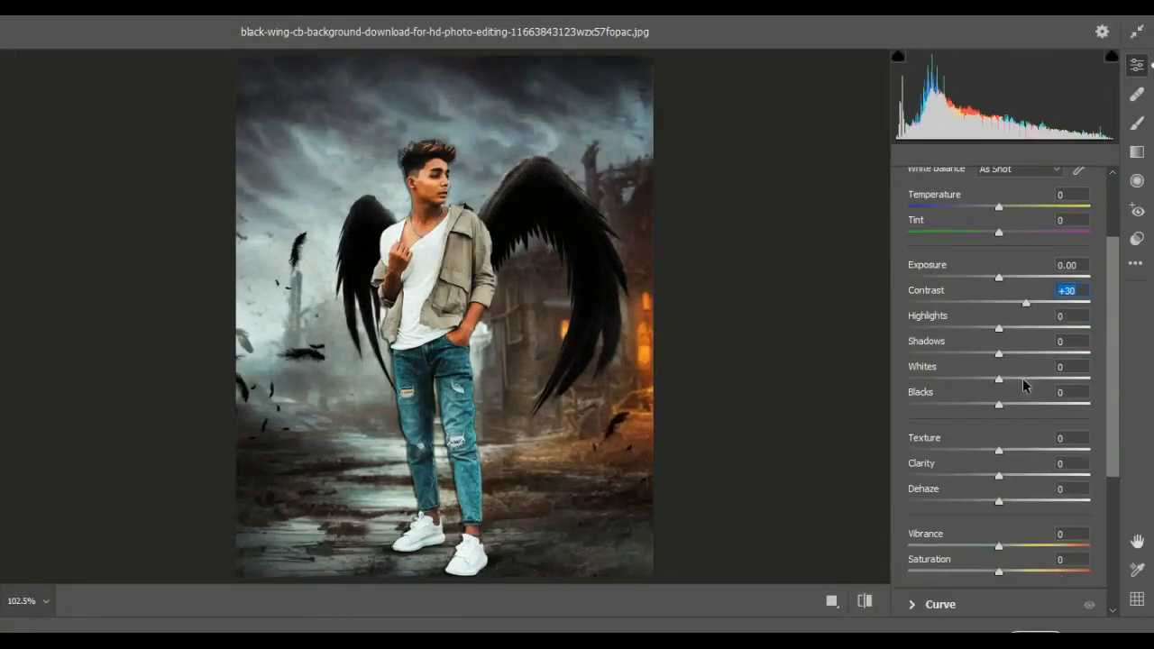
pyautogui.moveTo(1001, 450)
pyautogui.mouseDown()
pyautogui.moveTo(1004, 477)
pyautogui.moveTo(1037, 477)
pyautogui.moveTo(1005, 449)
pyautogui.moveTo(988, 450)
pyautogui.mouseUp()
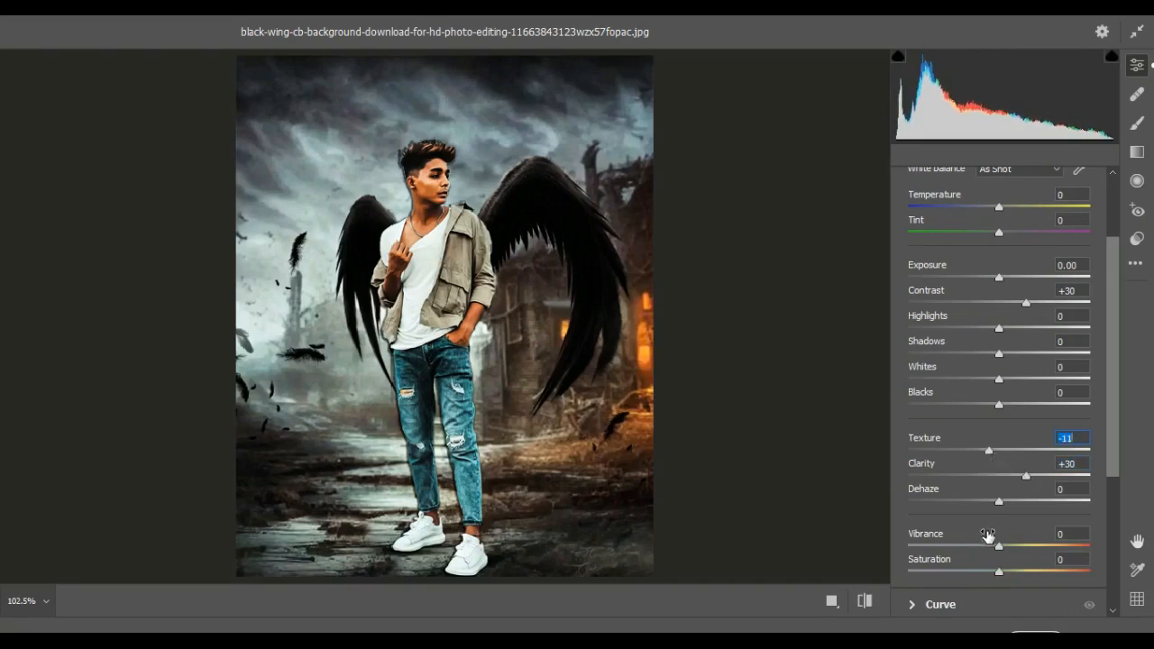
pyautogui.moveTo(998, 501)
pyautogui.mouseDown()
pyautogui.moveTo(1024, 502)
pyautogui.moveTo(1005, 503)
pyautogui.mouseUp()
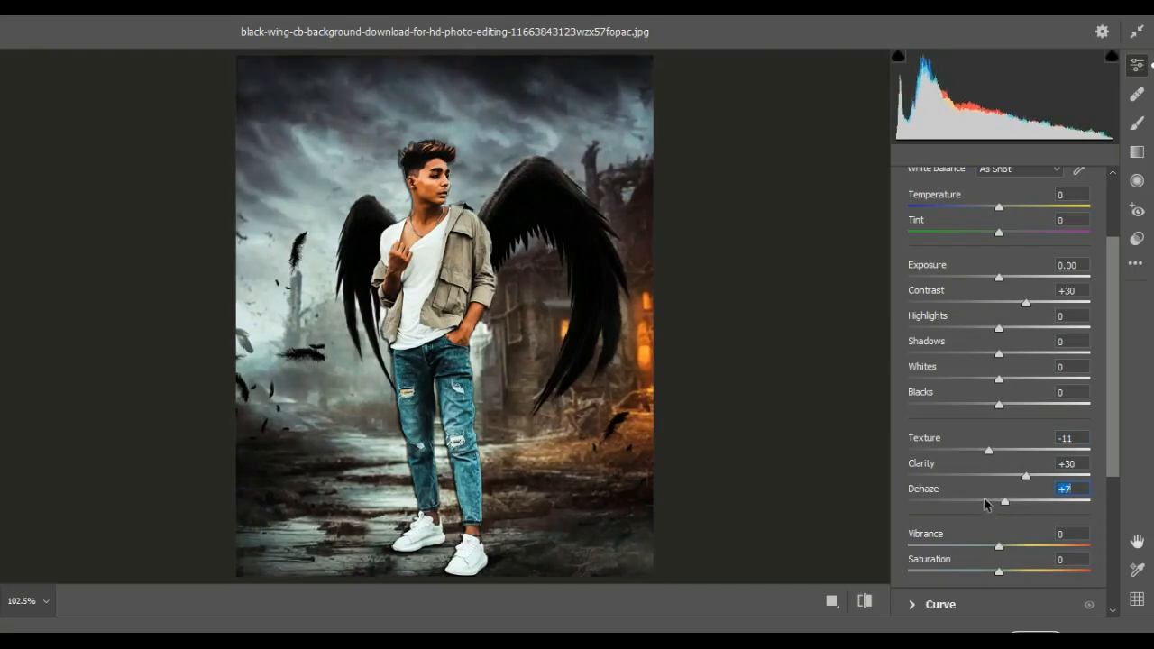
pyautogui.scroll(-2, 955, 496)
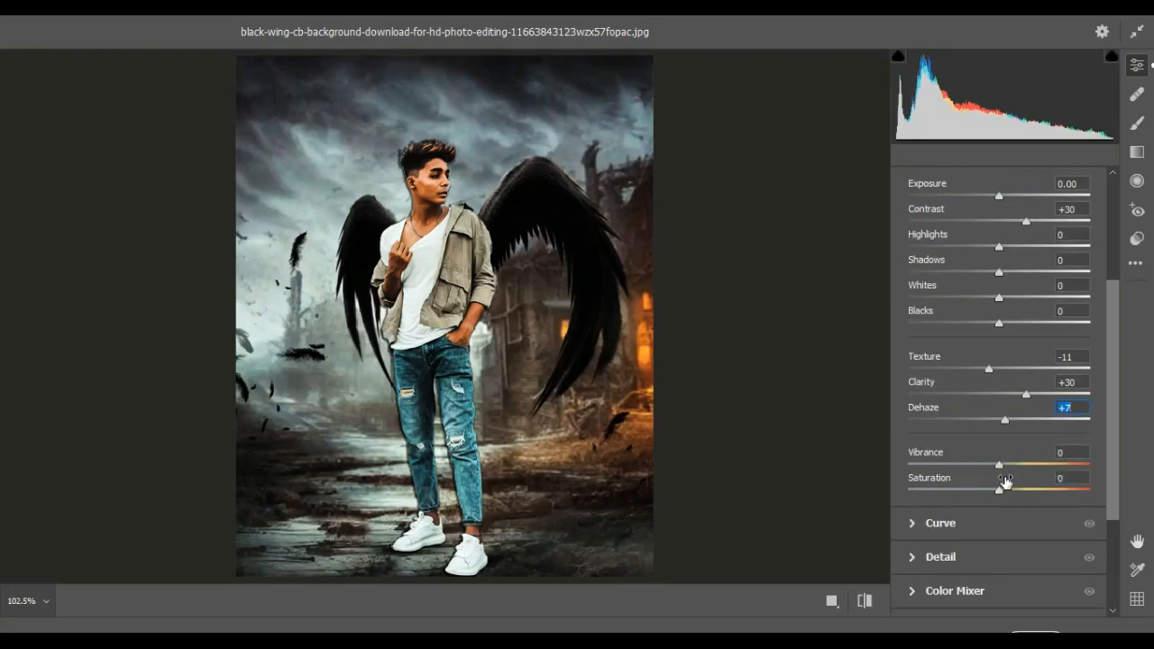
# Set the highlights to +13, shadows to -8, exposure to -0.10 and blacks to -3
pyautogui.scroll(3, 983, 352)
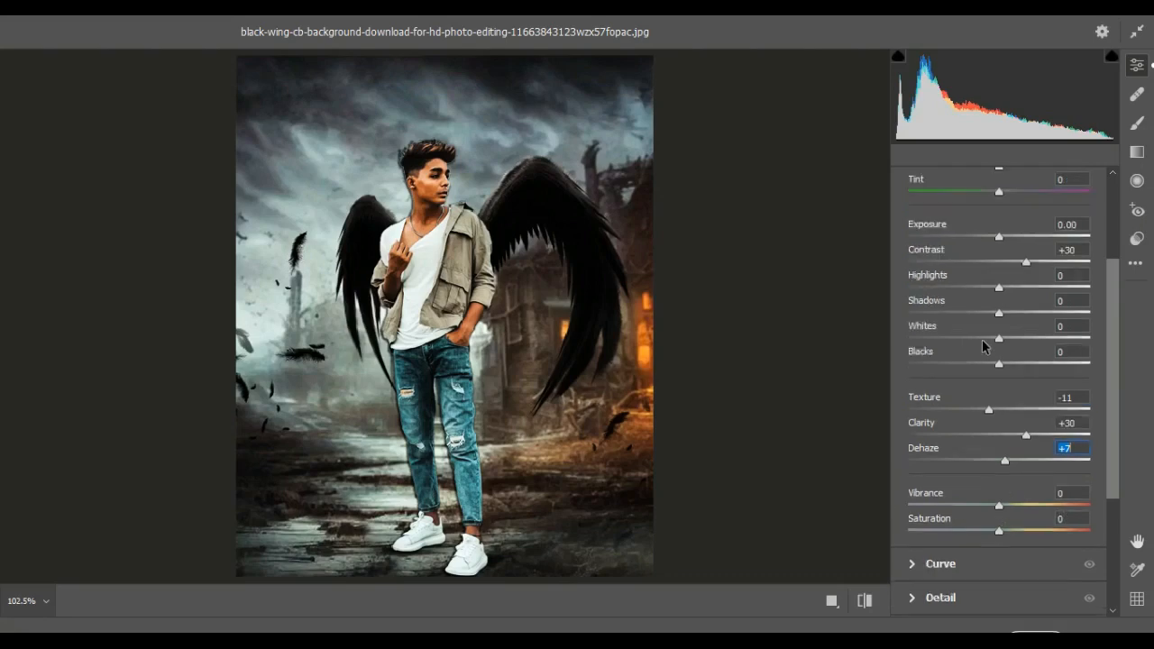
pyautogui.moveTo(998, 402); pyautogui.dragTo(1013, 377)
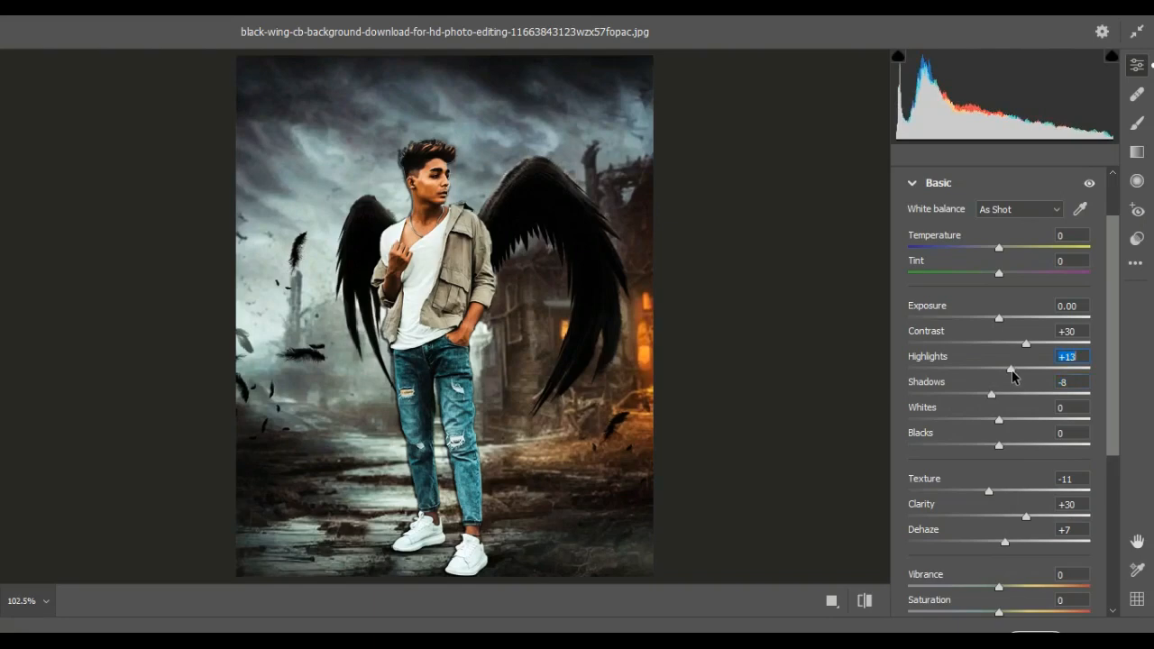
pyautogui.click(1010, 328)
pyautogui.click(1003, 319)
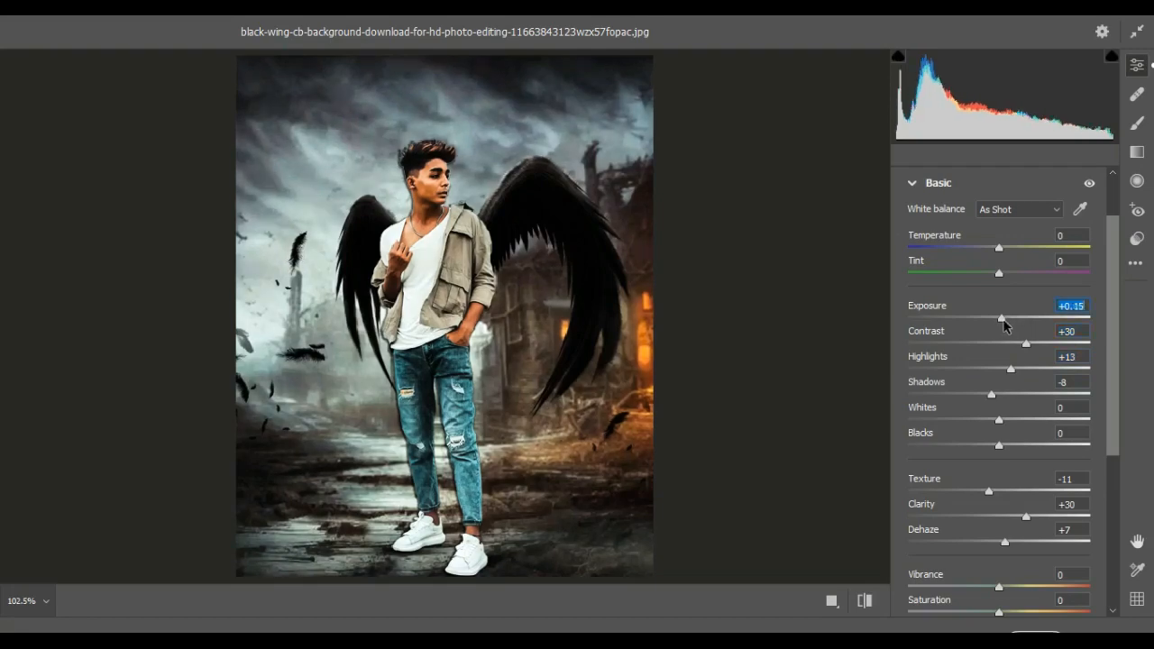
pyautogui.moveTo(1005, 325); pyautogui.dragTo(999, 323)
pyautogui.scroll(-1, 967, 433)
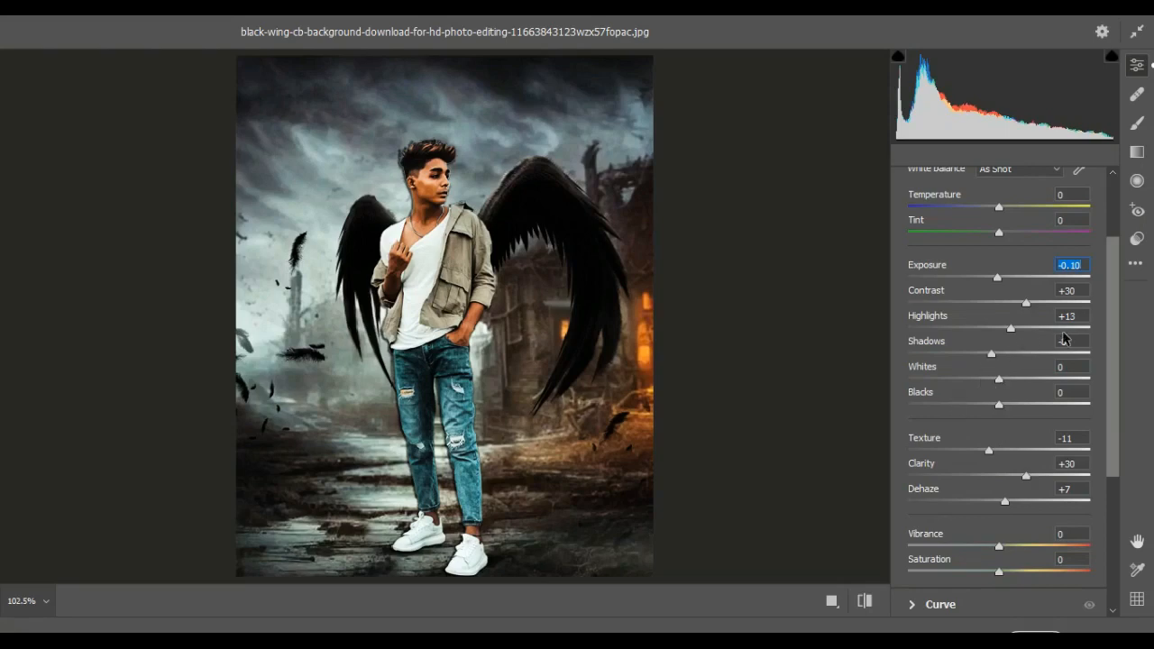
pyautogui.click(999, 407)
pyautogui.moveTo(999, 410); pyautogui.dragTo(991, 411)
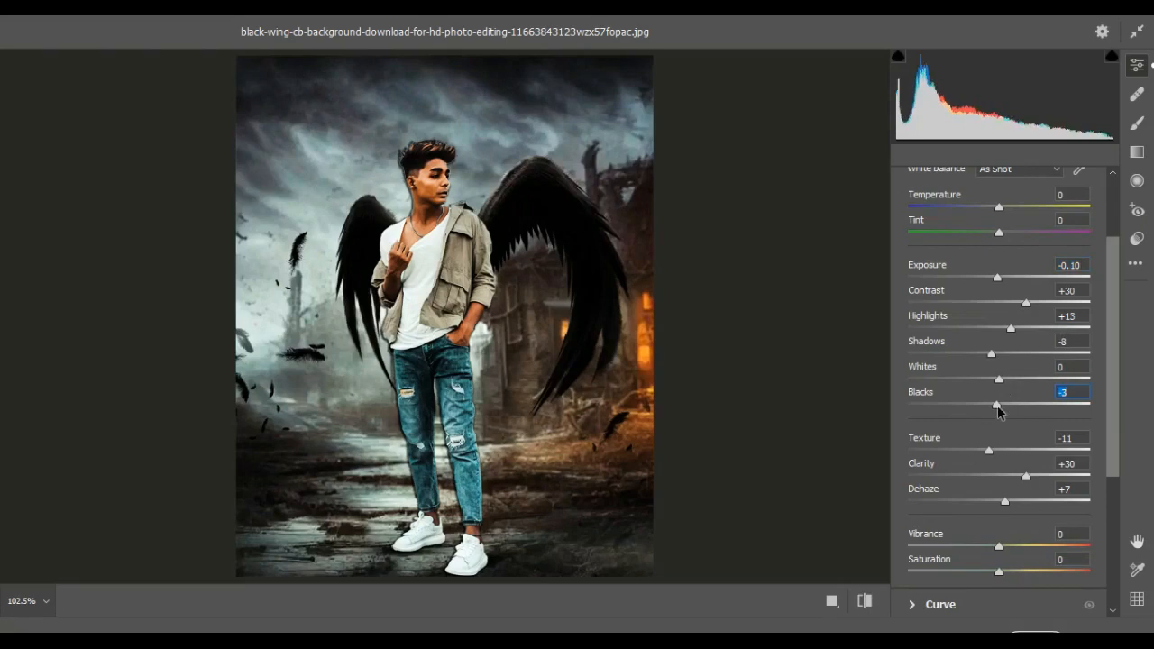
# Set dehaze to +14, reset texture and clarity to 0, and apply the filter to the image
pyautogui.scroll(-5, 1000, 416)
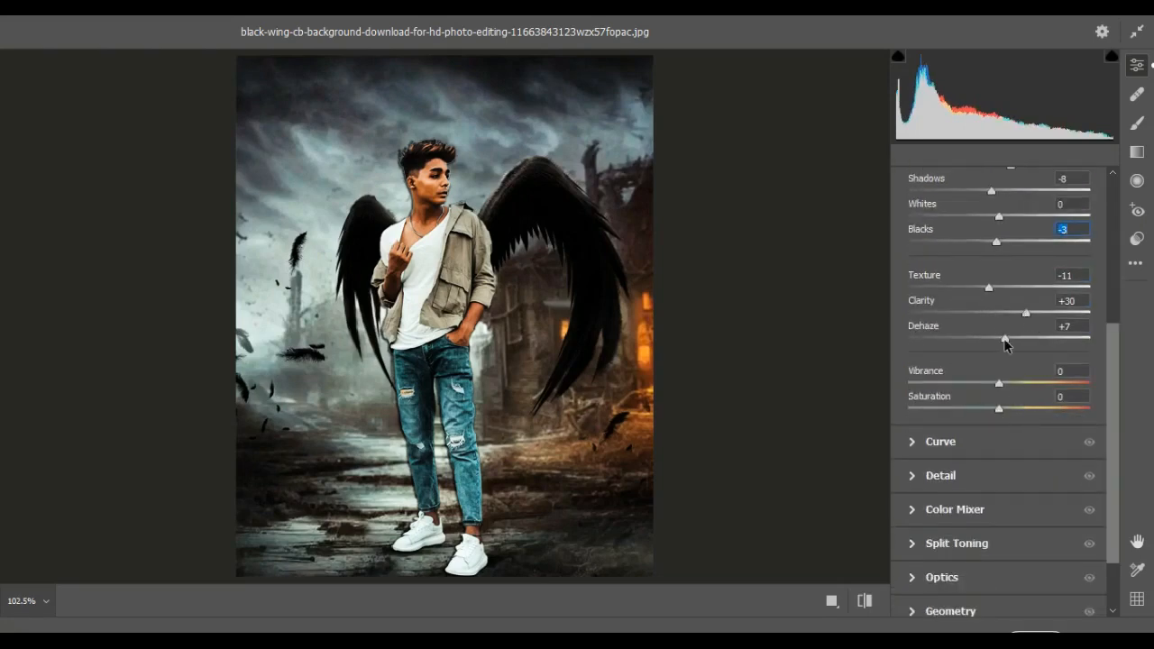
pyautogui.moveTo(1009, 338); pyautogui.dragTo(998, 315)
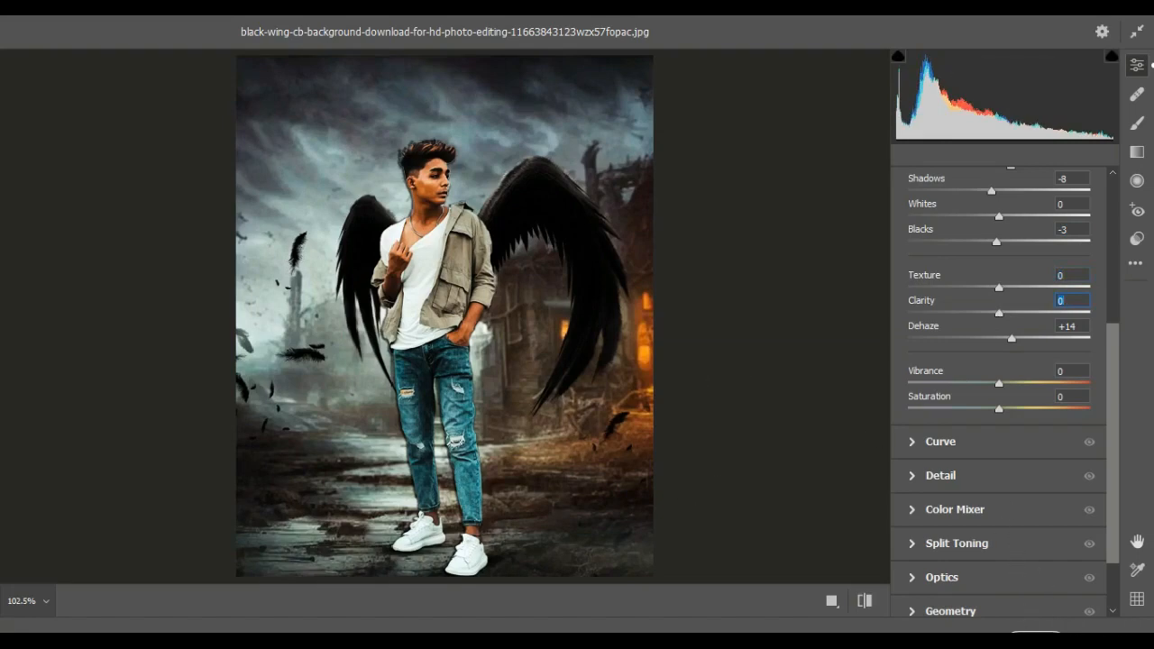
pyautogui.press('Return')
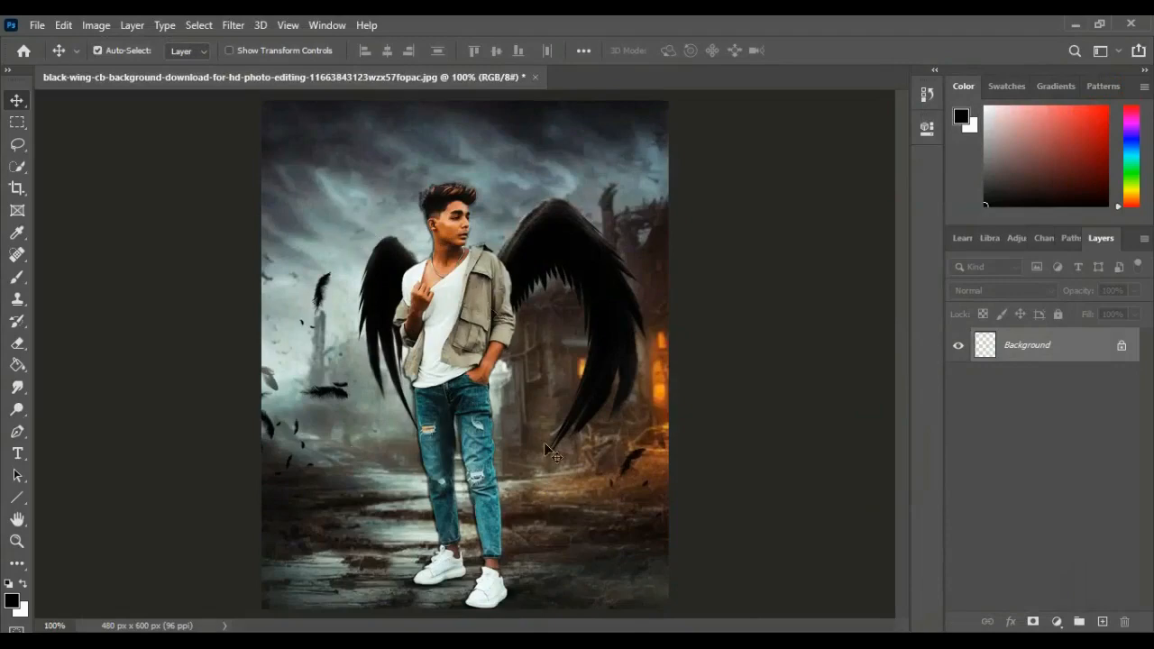
pyautogui.click(18, 124)
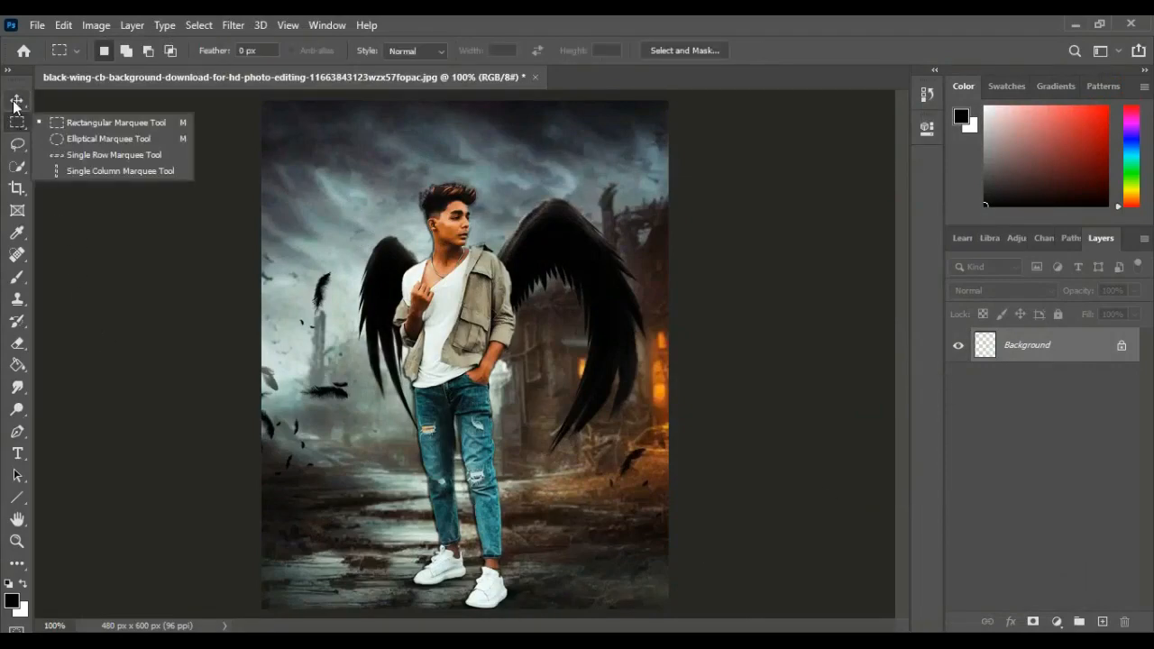
pyautogui.click(15, 103)
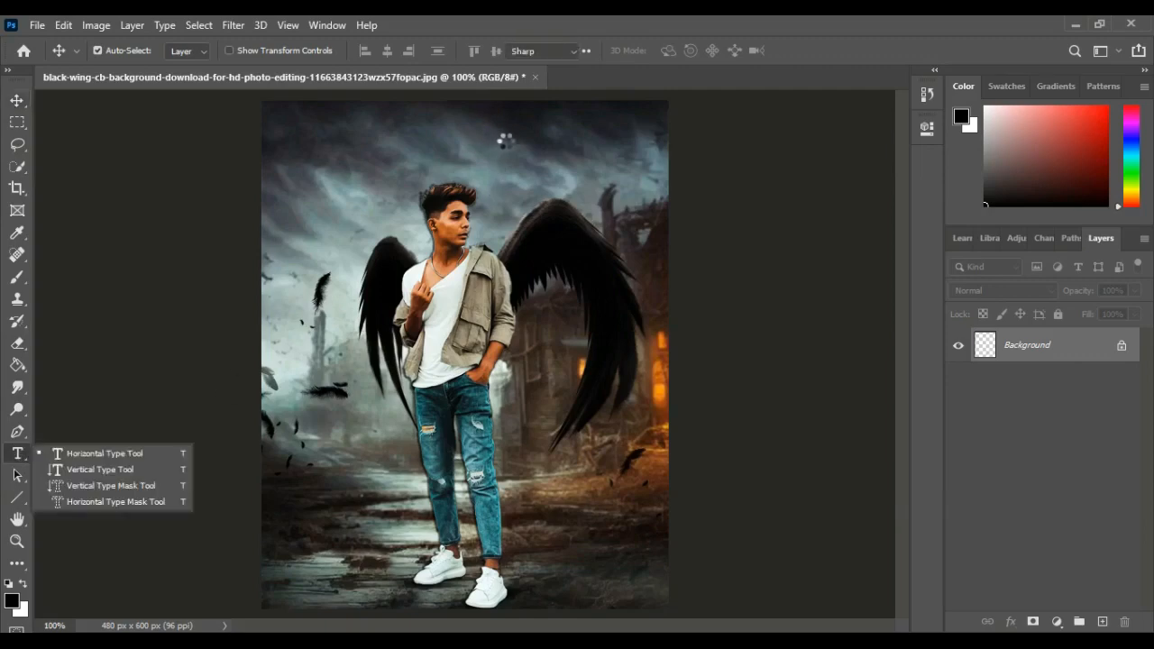
# Create a horizontal text box in the sky above the man's head and enter the person's name followed by 09
pyautogui.click(149, 454)
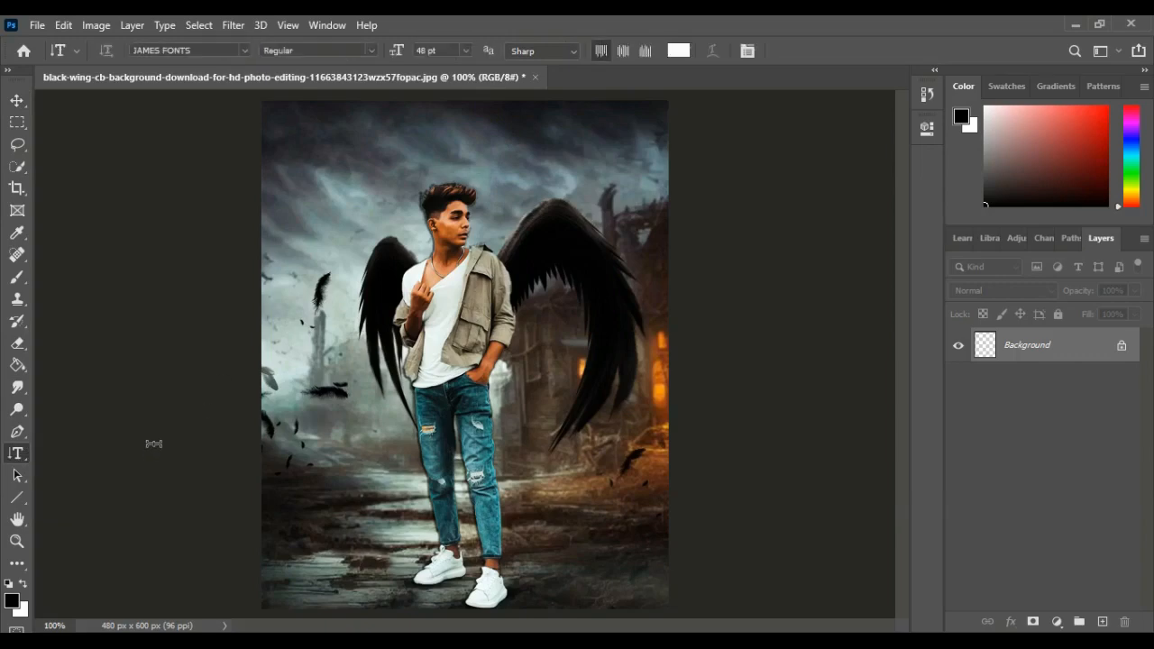
pyautogui.rightClick(17, 454)
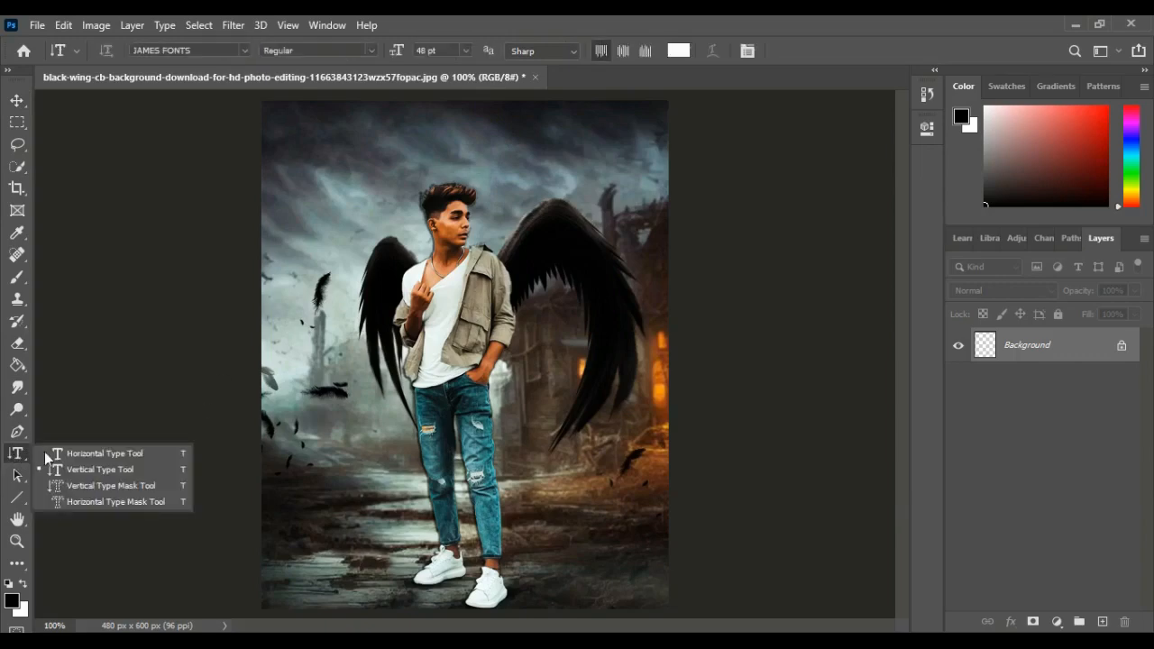
pyautogui.click(54, 454)
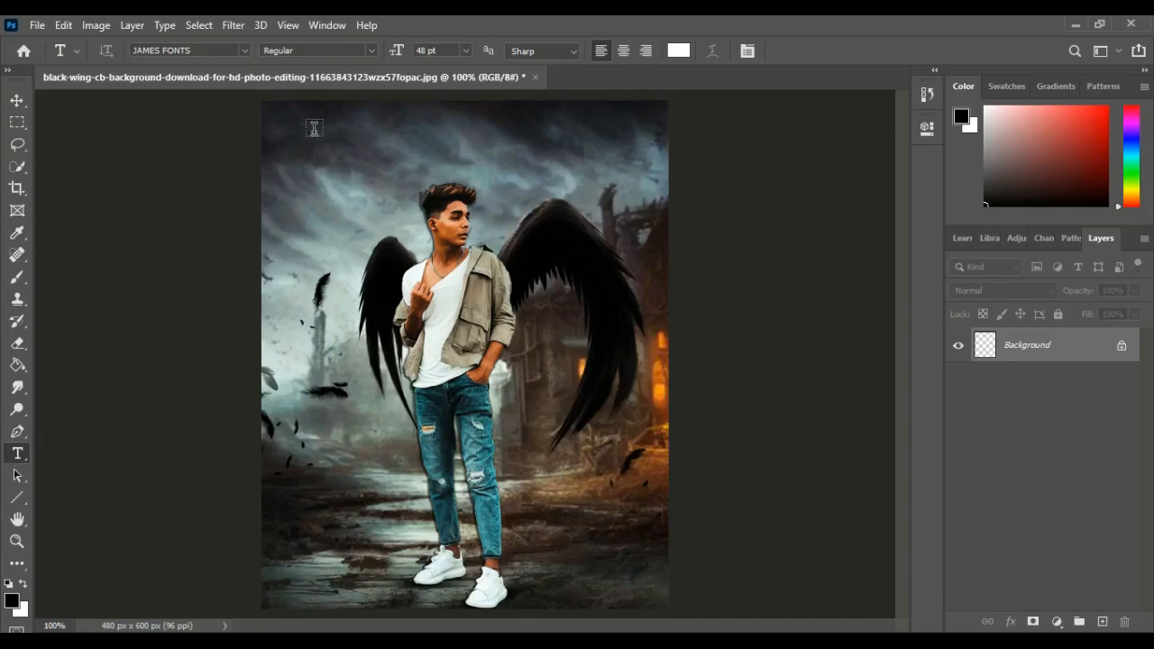
pyautogui.moveTo(315, 133); pyautogui.dragTo(538, 168)
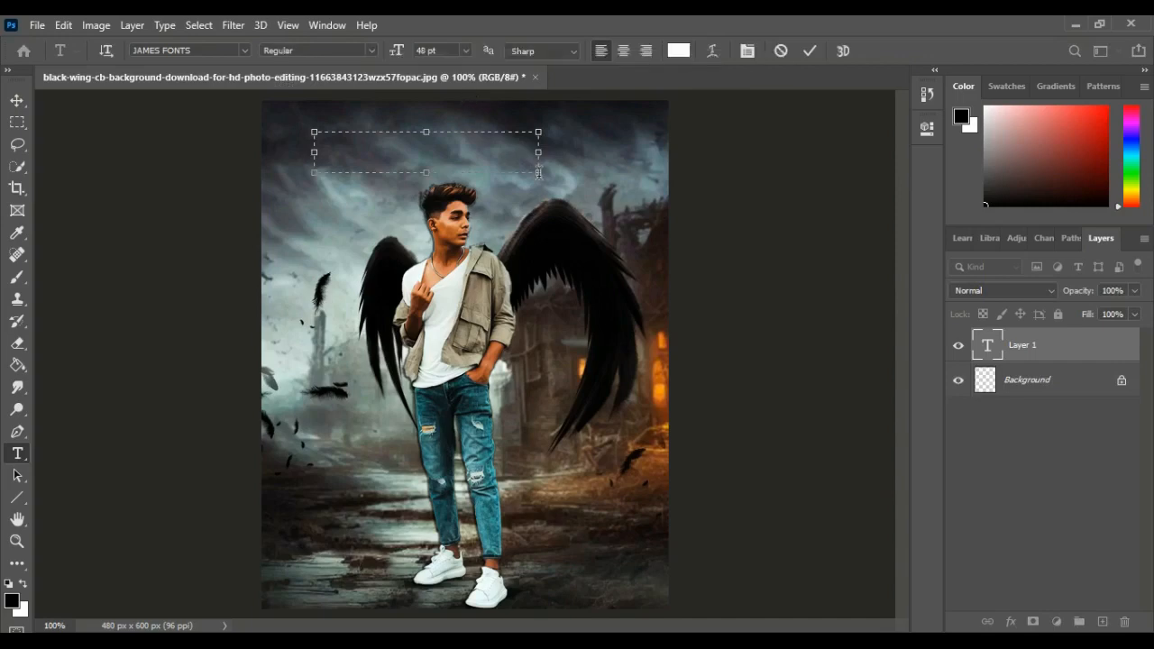
pyautogui.moveTo(537, 176); pyautogui.dragTo(554, 233)
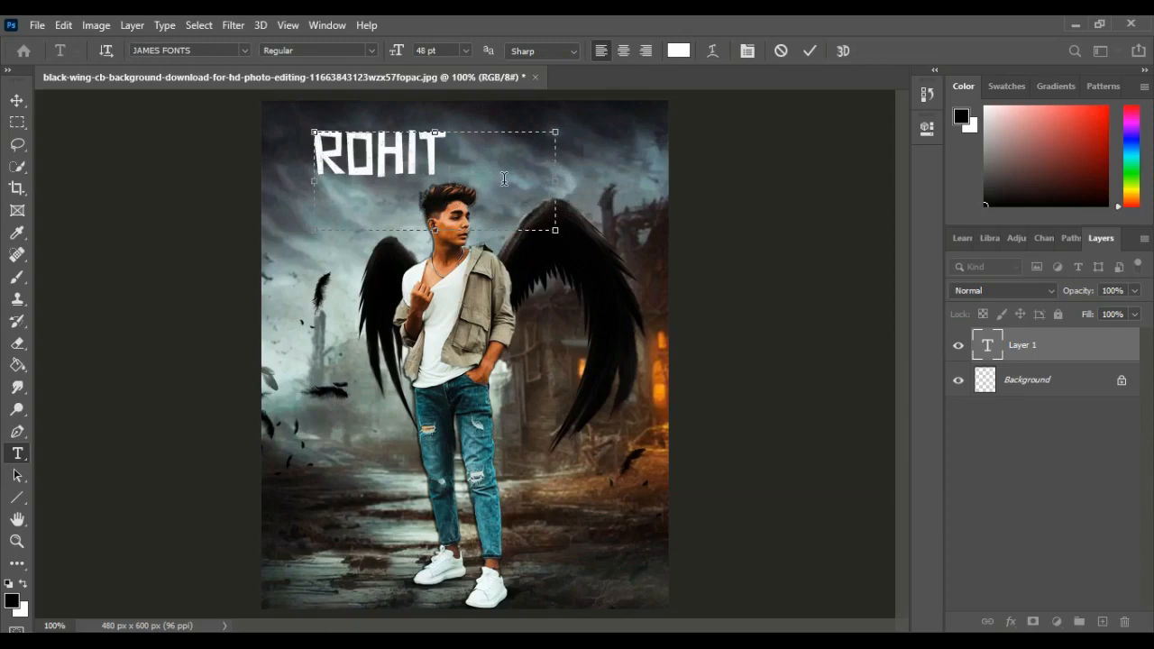
pyautogui.write('TTT')
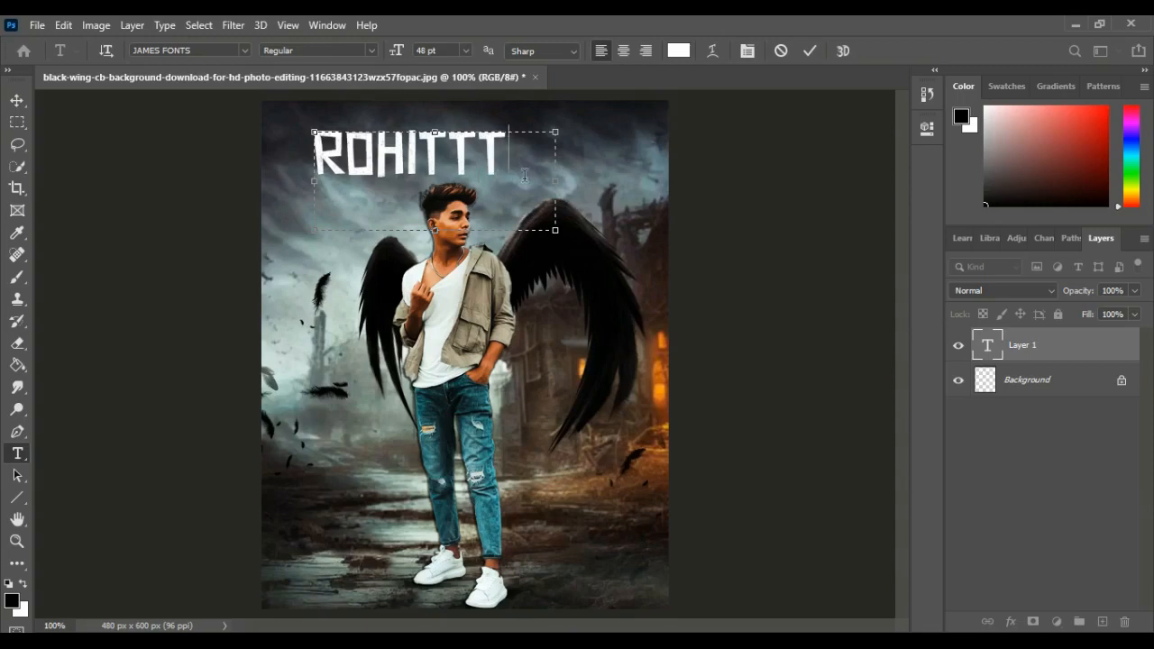
pyautogui.moveTo(554, 230); pyautogui.dragTo(648, 213)
pyautogui.write('09')
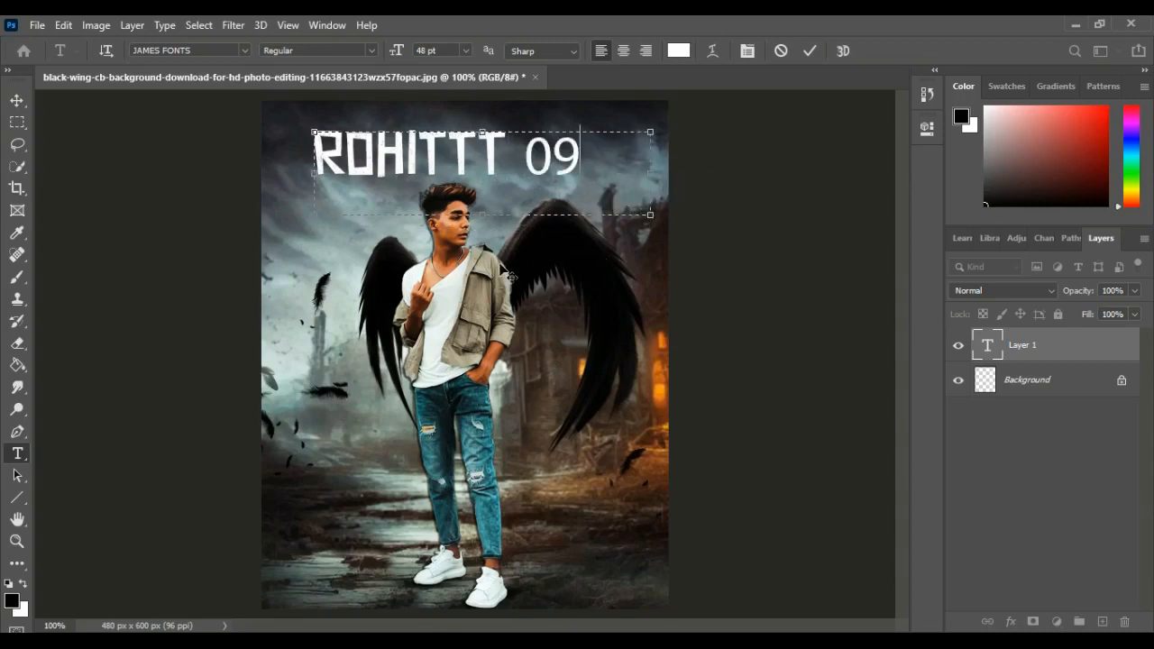
# Scale the name text down and place it in the upper-left sky of the image
pyautogui.click(17, 100)
pyautogui.hotkey('ctrl', 't')
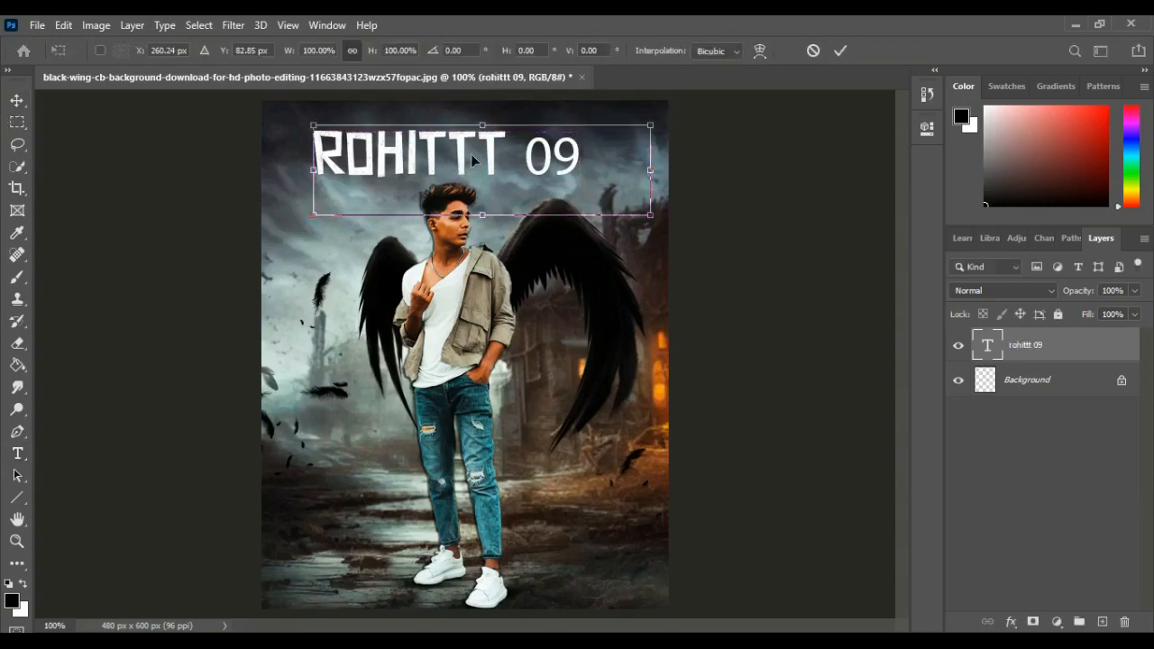
pyautogui.moveTo(649, 131); pyautogui.dragTo(537, 142)
pyautogui.moveTo(468, 174); pyautogui.dragTo(449, 155)
pyautogui.press('Return')
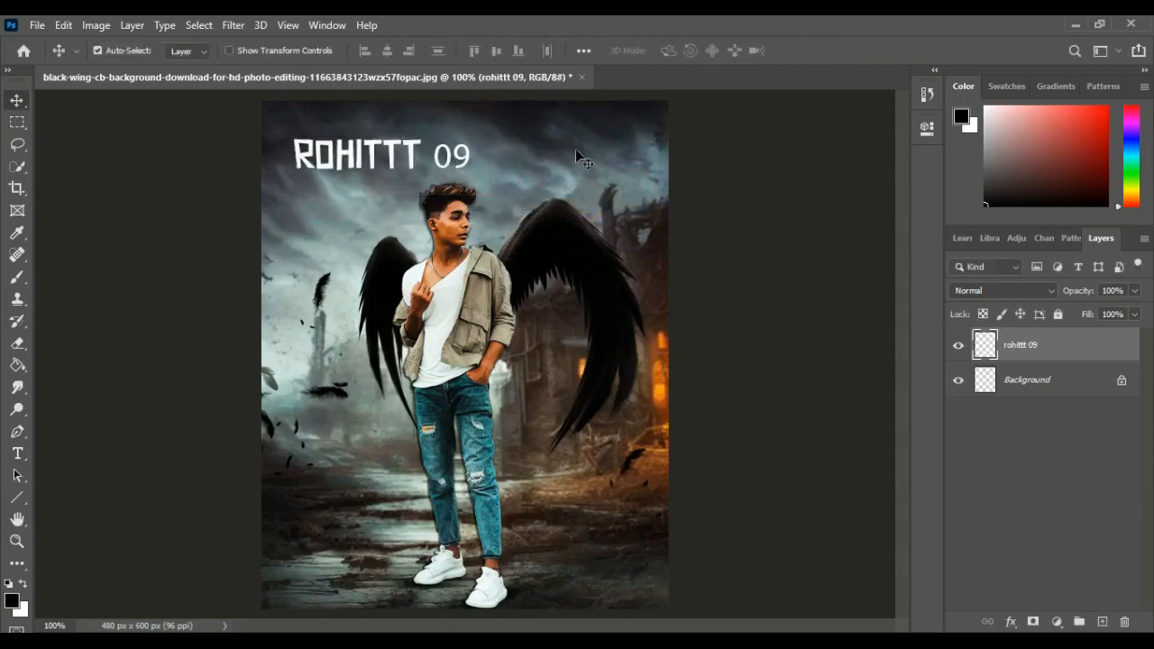
# Select a rectangular patch of sky to the right of the text and try to copy it from the text layer
pyautogui.click(18, 120)
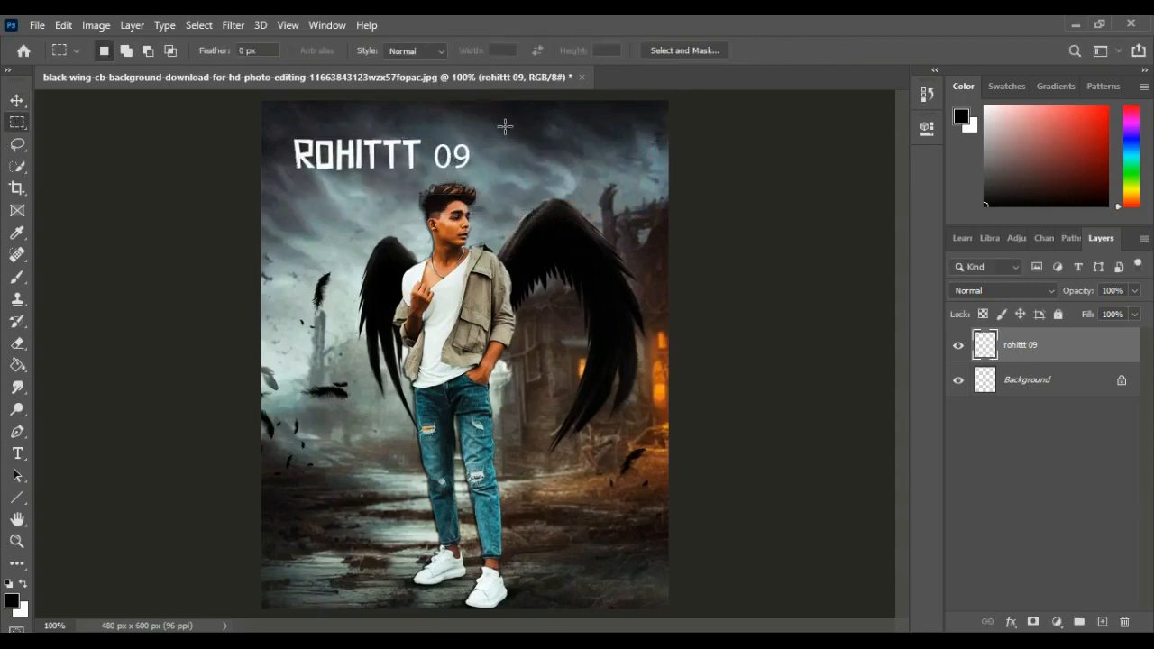
pyautogui.moveTo(505, 126); pyautogui.dragTo(665, 171)
pyautogui.click(17, 99)
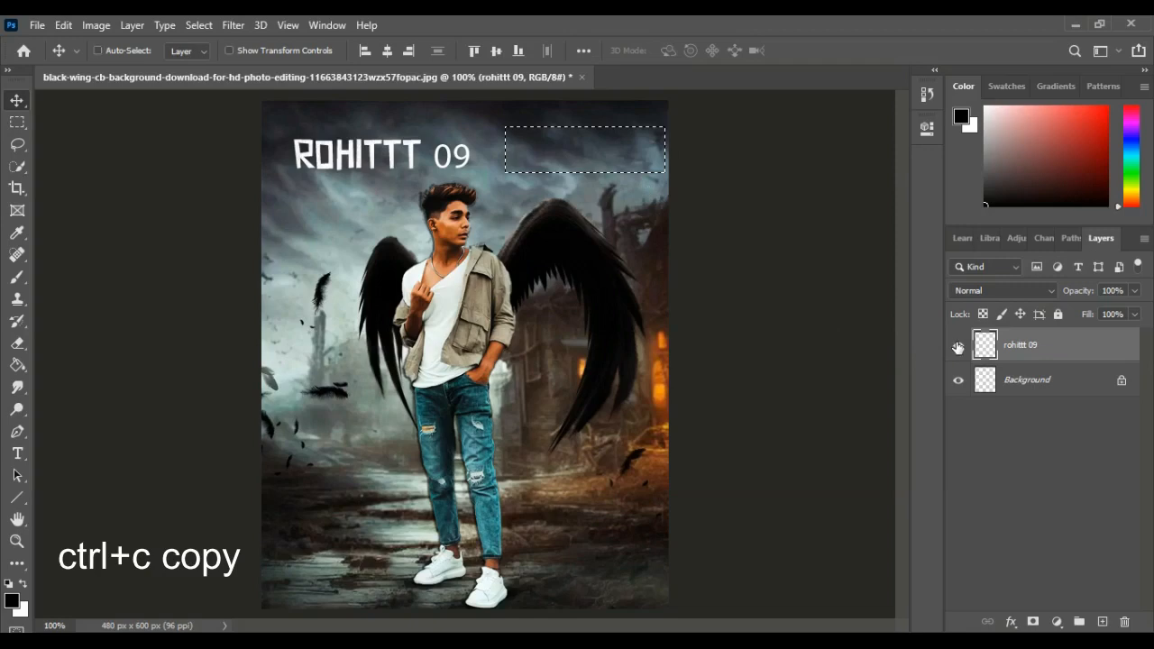
pyautogui.hotkey('ctrl', 'c')
pyautogui.click(576, 262)
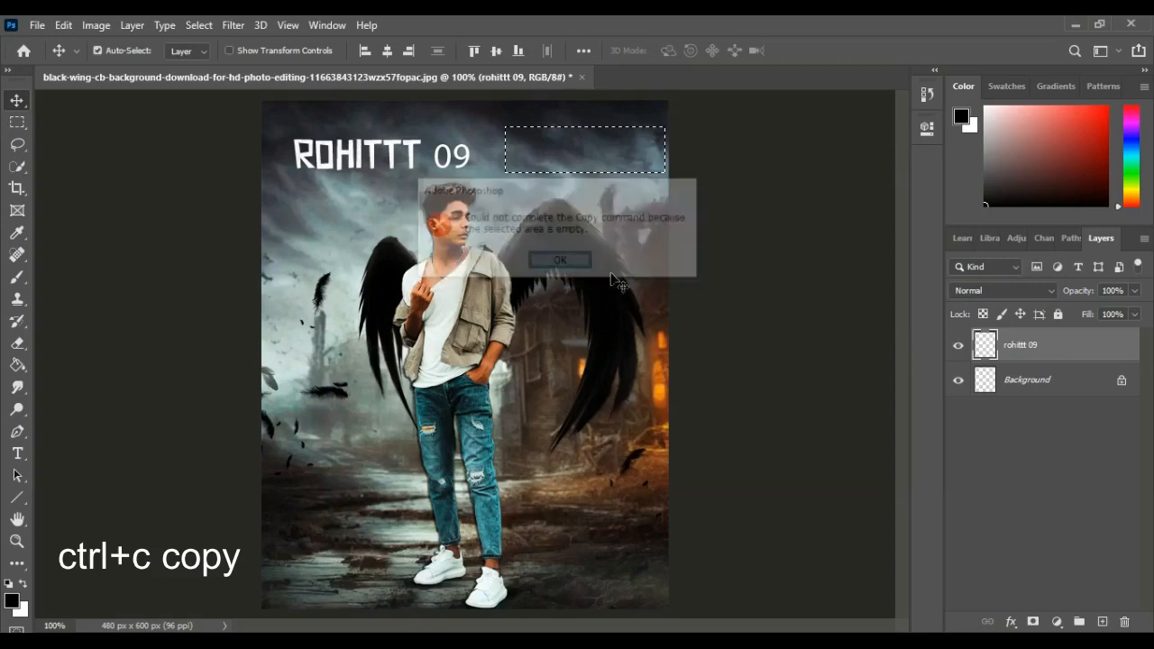
# Copy the selected sky from the Background onto a new layer above the text layer and move it over the text
pyautogui.click(1035, 380)
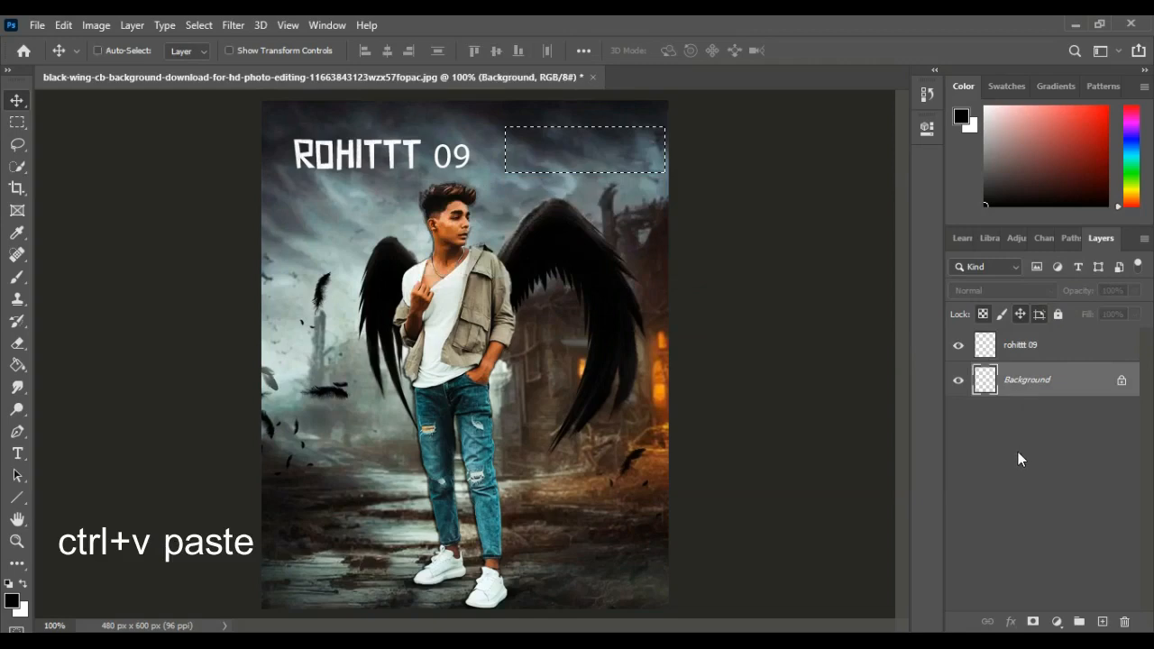
pyautogui.hotkey('ctrl', 'v')
pyautogui.moveTo(1010, 388); pyautogui.dragTo(1000, 334)
pyautogui.moveTo(582, 156); pyautogui.dragTo(329, 160)
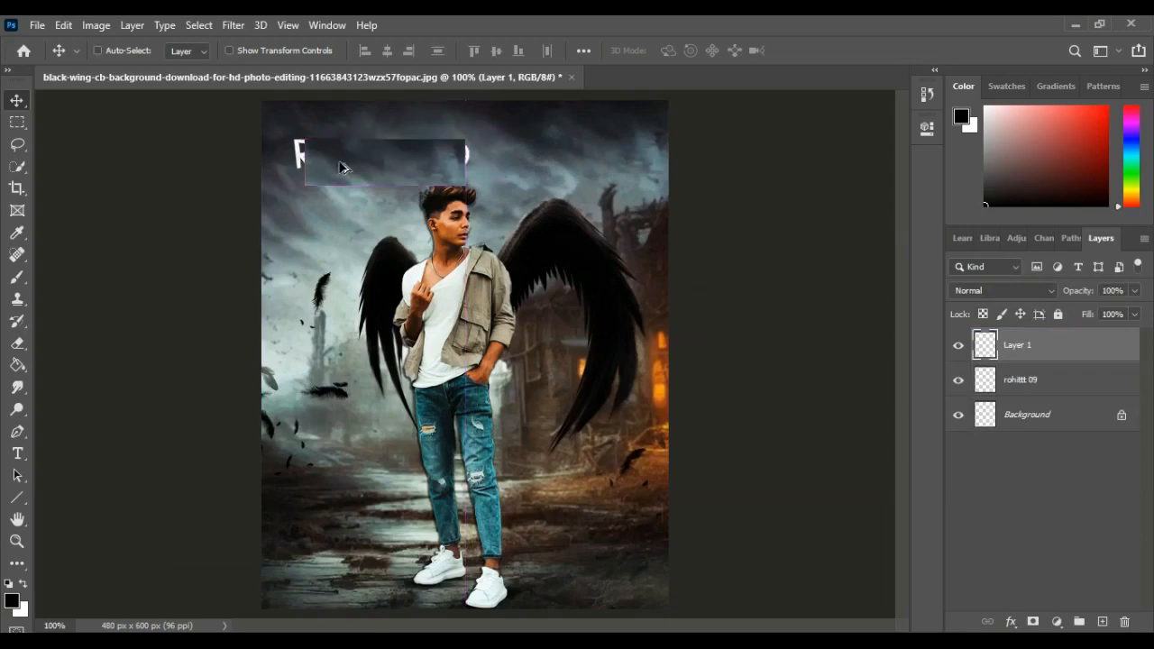
# Clip the sky patch to the text layer and enlarge the patch until it covers the whole text
pyautogui.hotkey('ctrl', 'alt', 'g')
pyautogui.moveTo(335, 163)
pyautogui.mouseDown()
pyautogui.moveTo(345, 162)
pyautogui.moveTo(330, 162)
pyautogui.mouseUp()
pyautogui.hotkey('ctrl', 't')
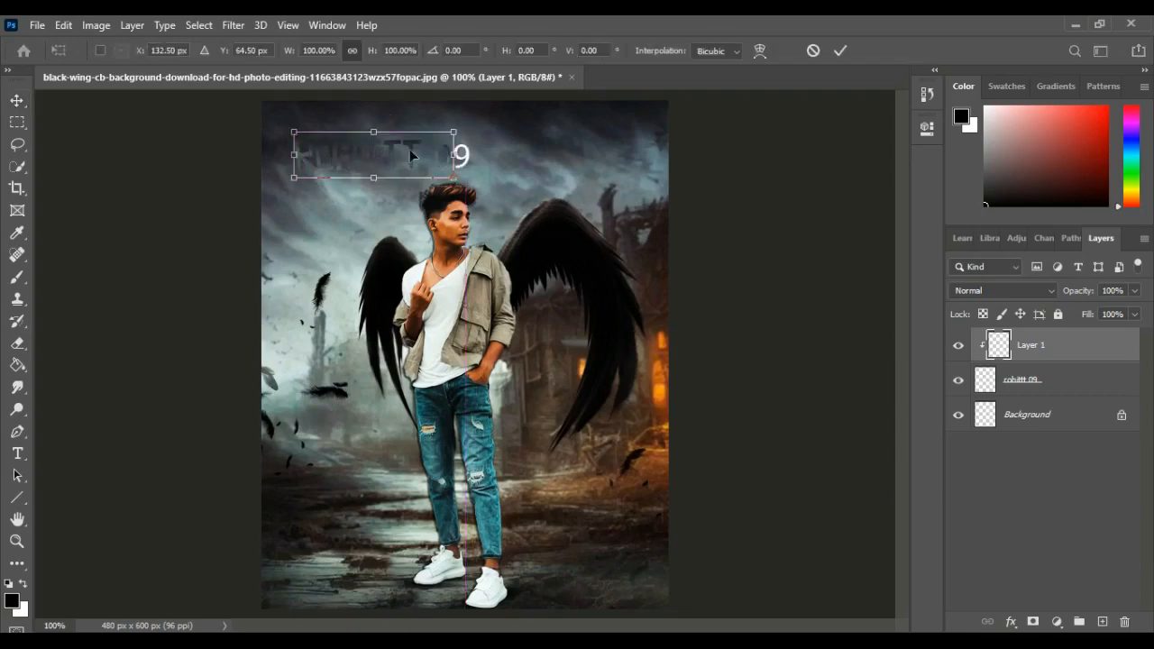
pyautogui.moveTo(455, 178)
pyautogui.mouseDown()
pyautogui.moveTo(478, 171)
pyautogui.moveTo(477, 182)
pyautogui.mouseUp()
pyautogui.press('Return')
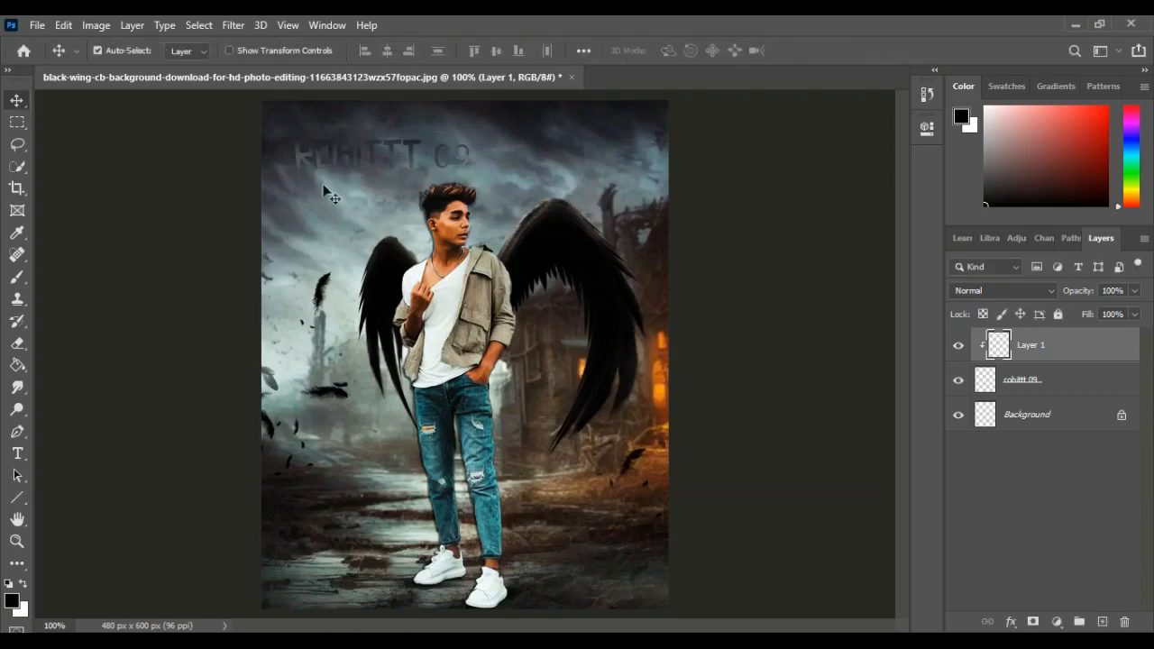
# Merge the clipped sky patch and the text layer into one layer
pyautogui.keyDown('shift'); pyautogui.click(1047, 382); pyautogui.keyUp('shift')
pyautogui.rightClick(1047, 383)
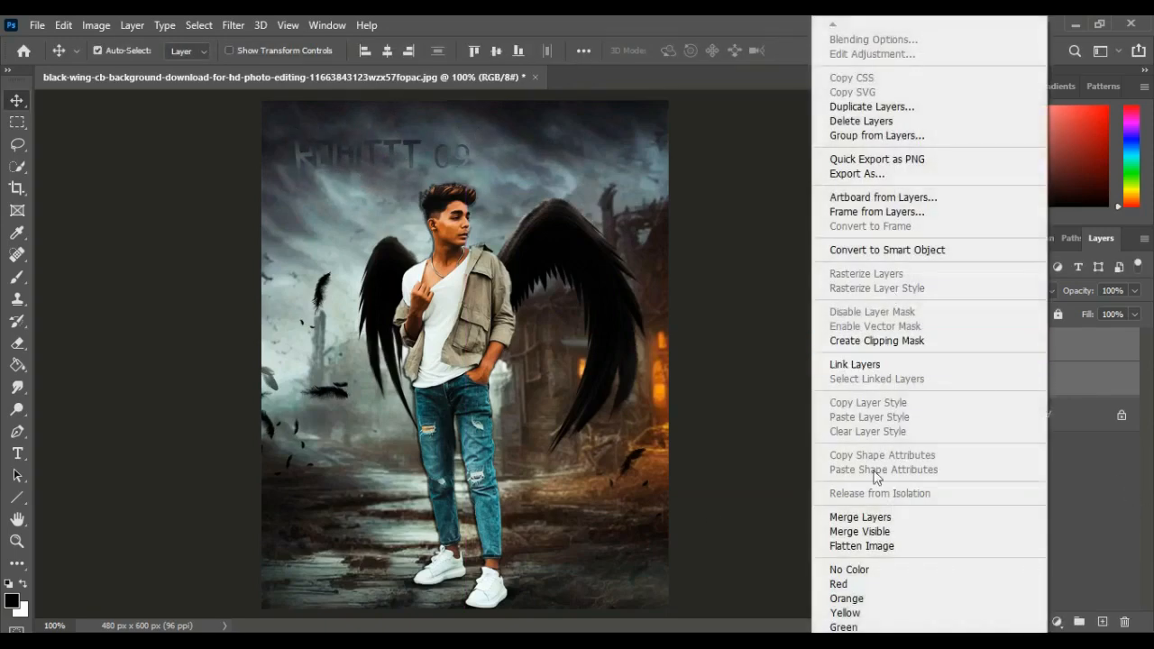
pyautogui.click(868, 518)
# Add a Drop Shadow to the merged text layer with 58% opacity, 5 px distance, 42% spread, 8 px size and 9% noise
pyautogui.rightClick(1054, 348)
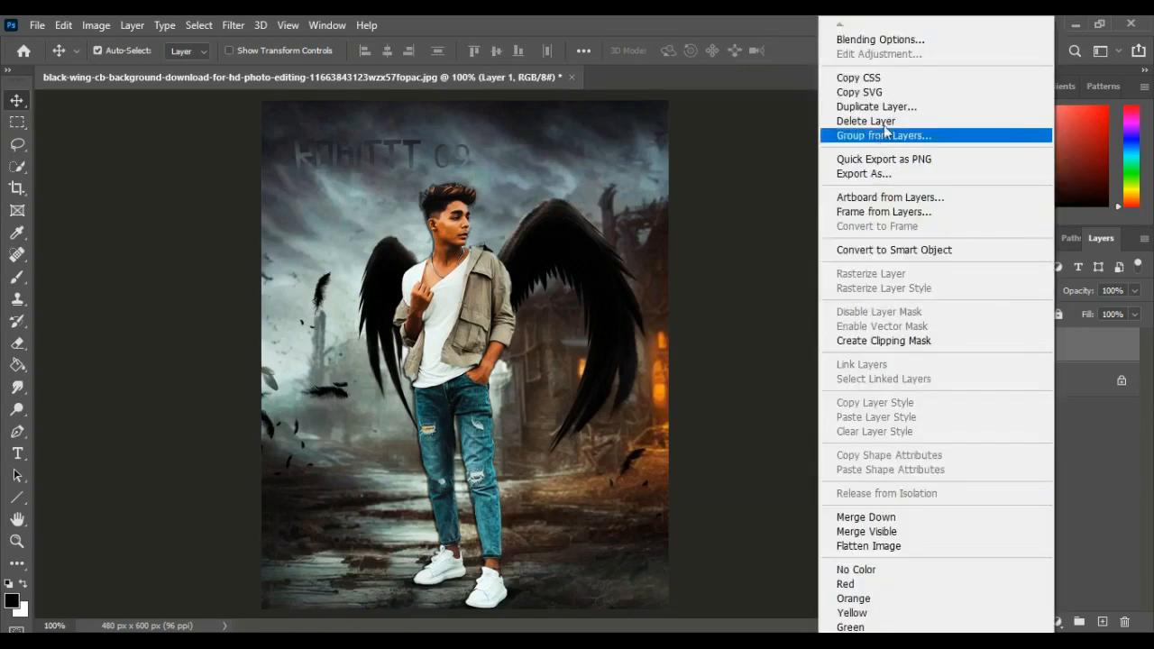
pyautogui.click(893, 41)
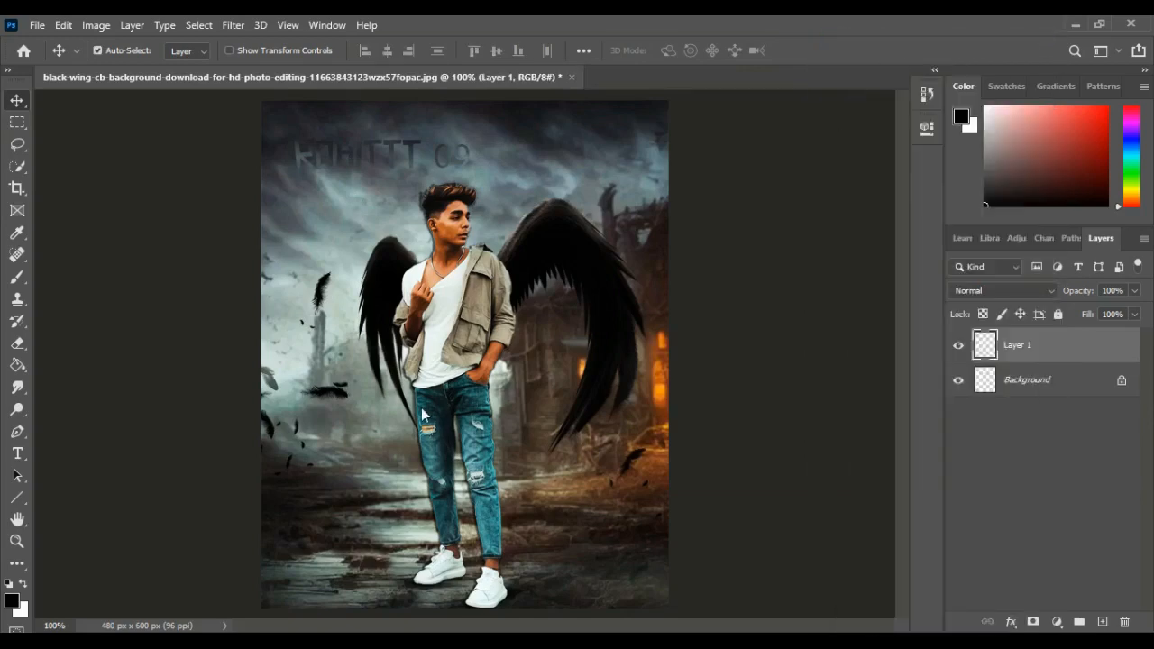
pyautogui.click(558, 450)
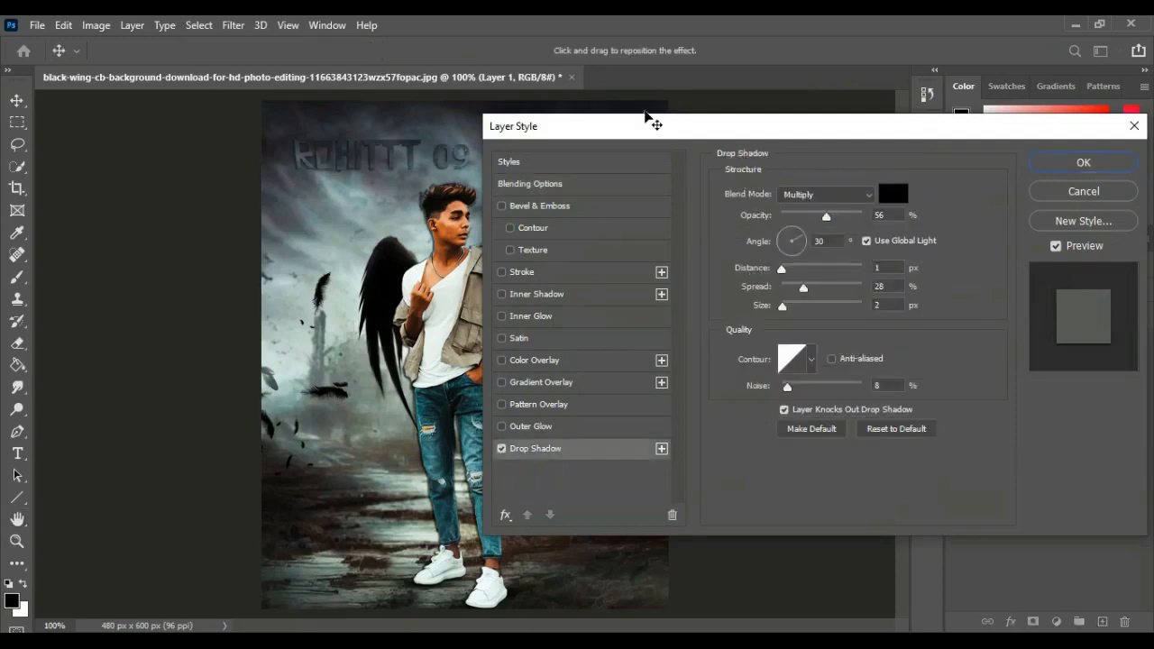
pyautogui.moveTo(646, 128); pyautogui.dragTo(699, 87)
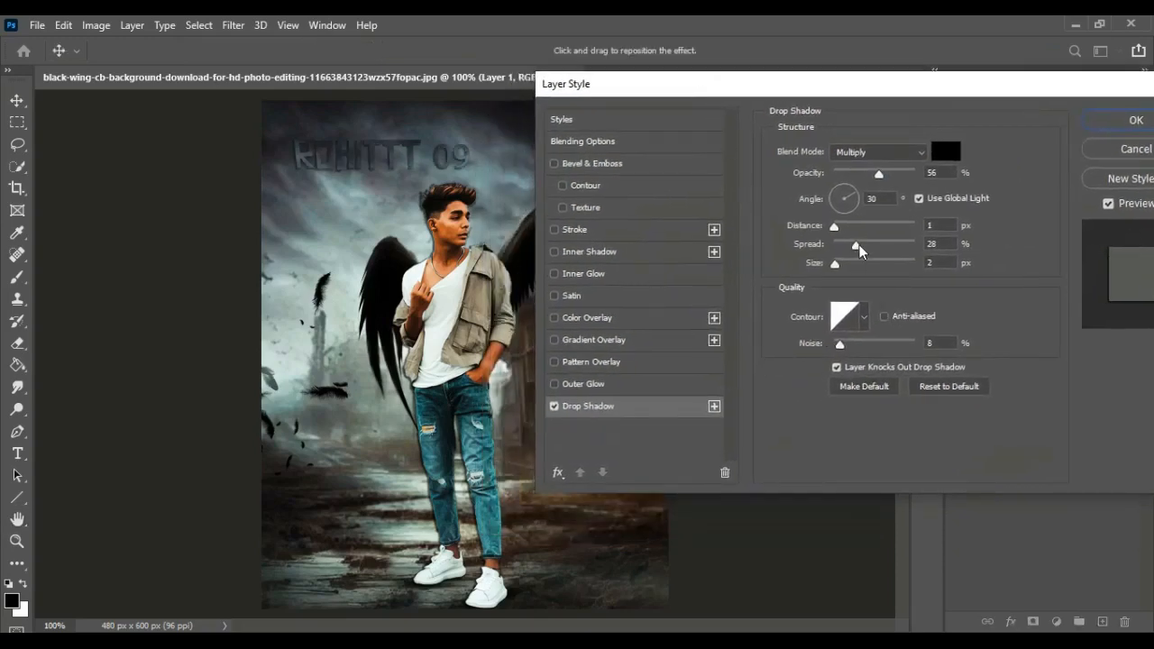
pyautogui.moveTo(859, 252); pyautogui.dragTo(837, 264)
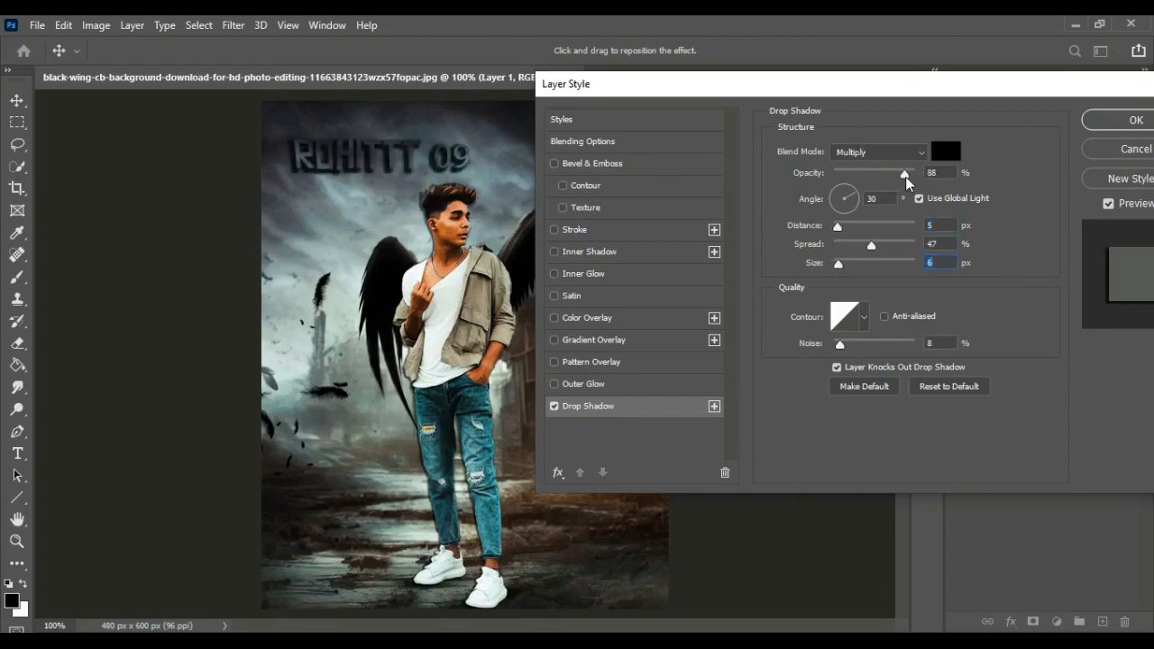
pyautogui.moveTo(879, 177)
pyautogui.mouseDown()
pyautogui.moveTo(890, 182)
pyautogui.moveTo(883, 195)
pyautogui.mouseUp()
pyautogui.moveTo(842, 267); pyautogui.dragTo(841, 269)
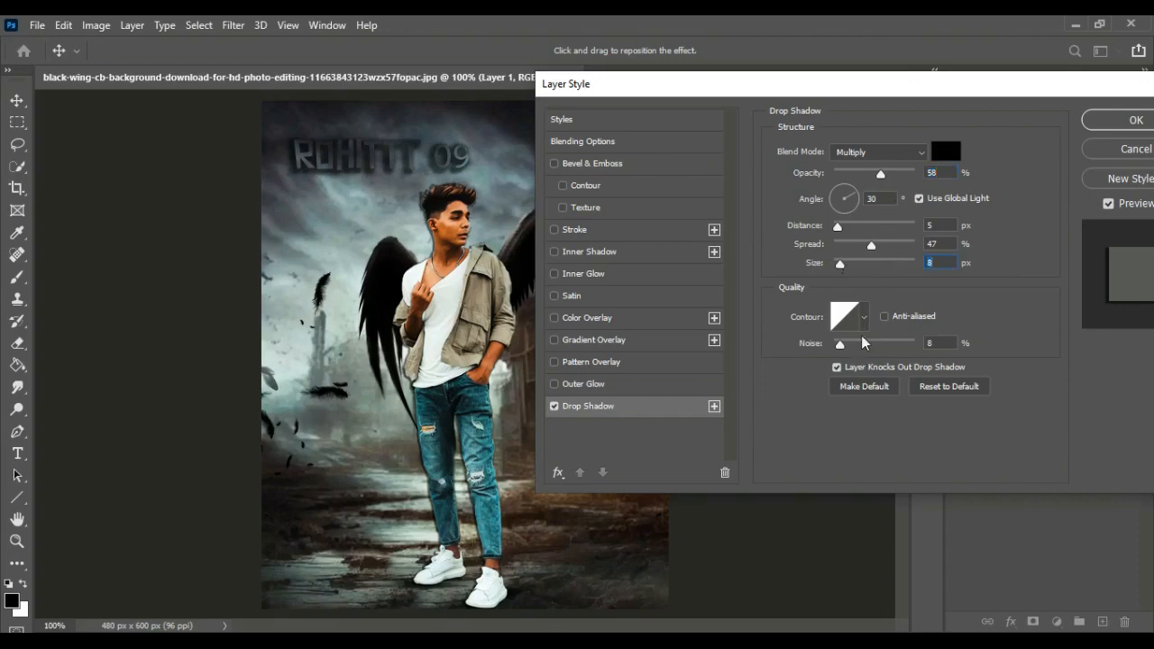
pyautogui.moveTo(840, 344); pyautogui.dragTo(841, 346)
pyautogui.moveTo(871, 250); pyautogui.dragTo(867, 248)
pyautogui.moveTo(1017, 84); pyautogui.dragTo(945, 96)
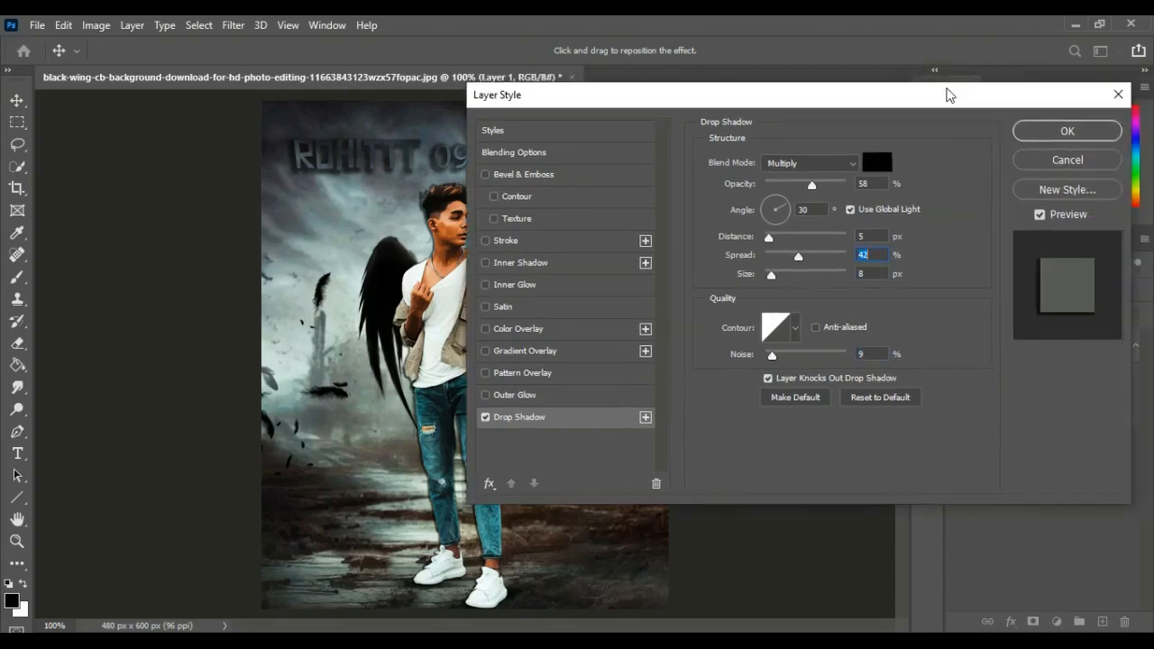
pyautogui.click(1055, 135)
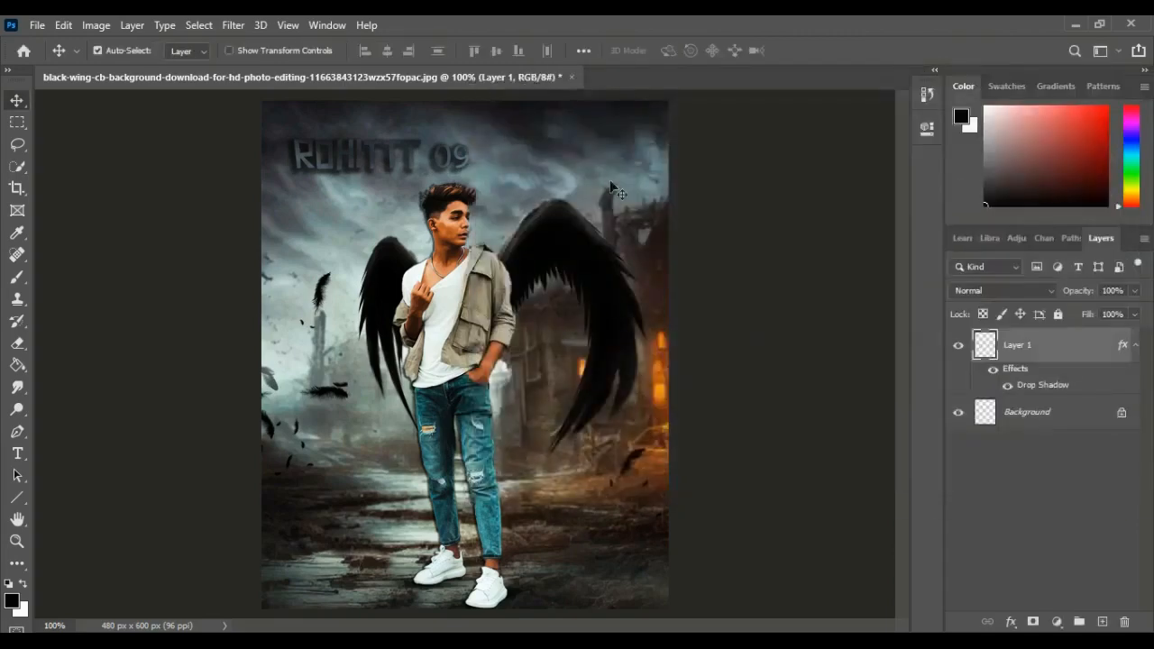
# Merge the shadowed text layer and the Background into one layer
pyautogui.click(1028, 415)
pyautogui.rightClick(1028, 417)
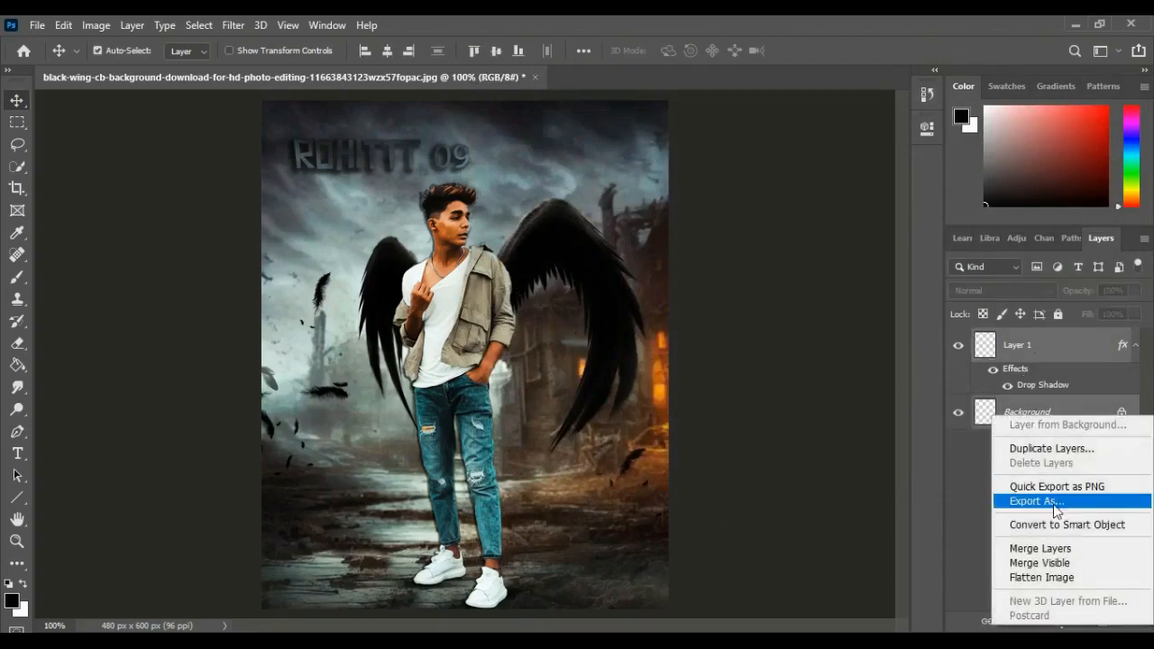
pyautogui.click(1045, 548)
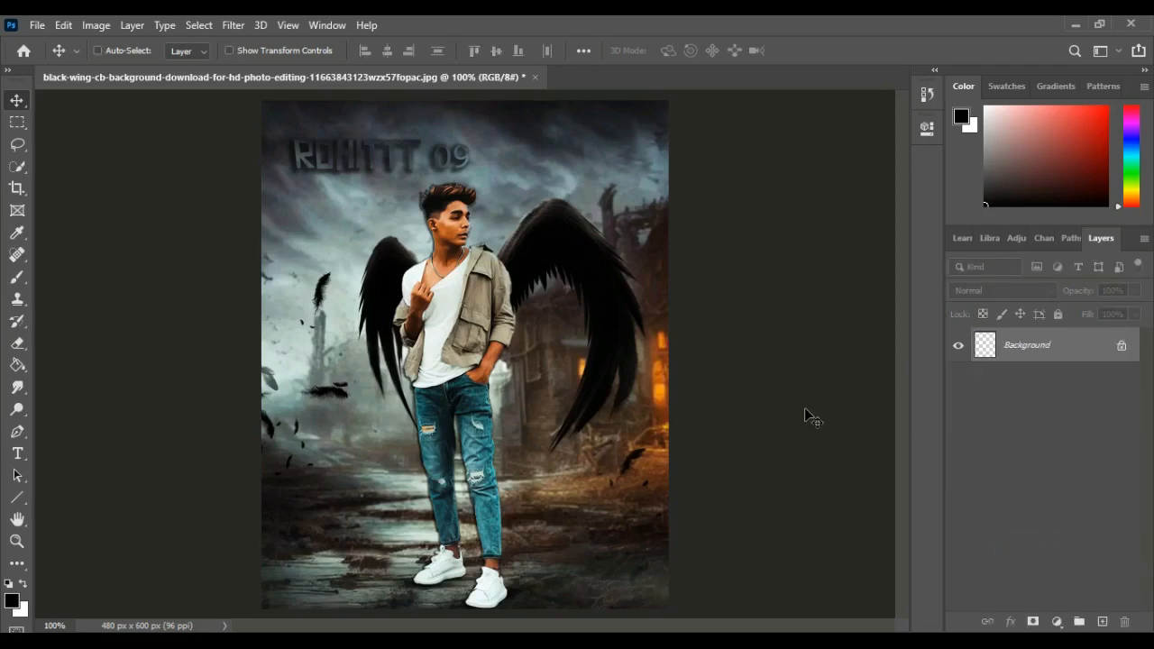
# Darken the merged image slightly with a Curves adjustment, placing an RGB midtone point at input 147, output 139
pyautogui.hotkey('ctrl', 'm')
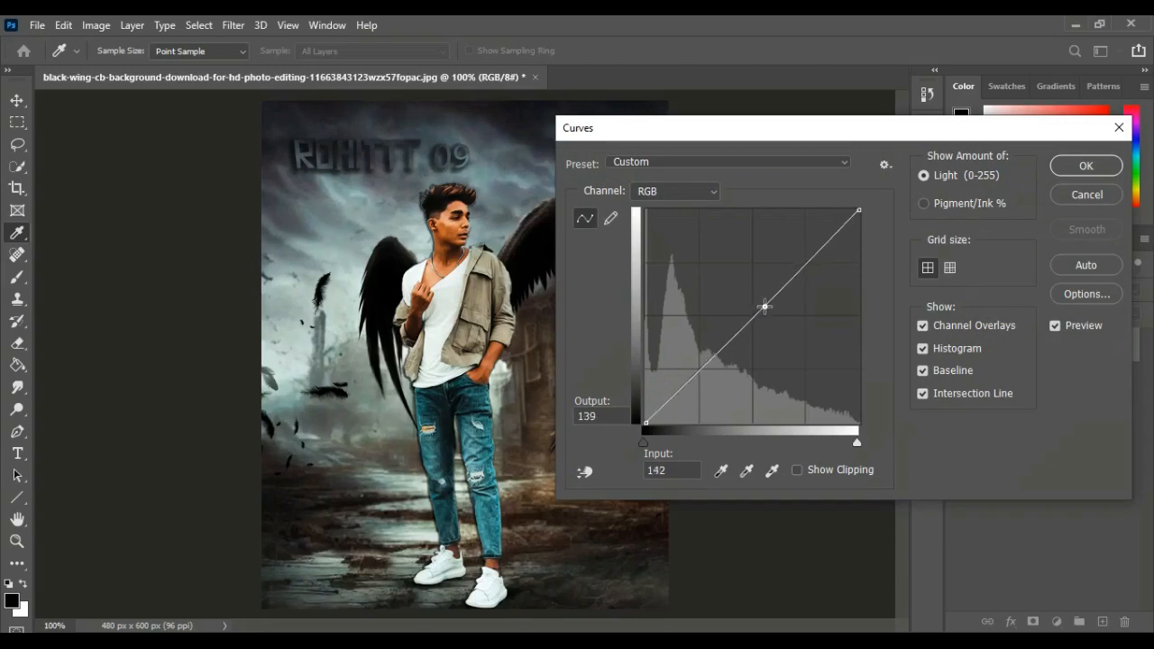
pyautogui.moveTo(764, 306); pyautogui.dragTo(768, 306)
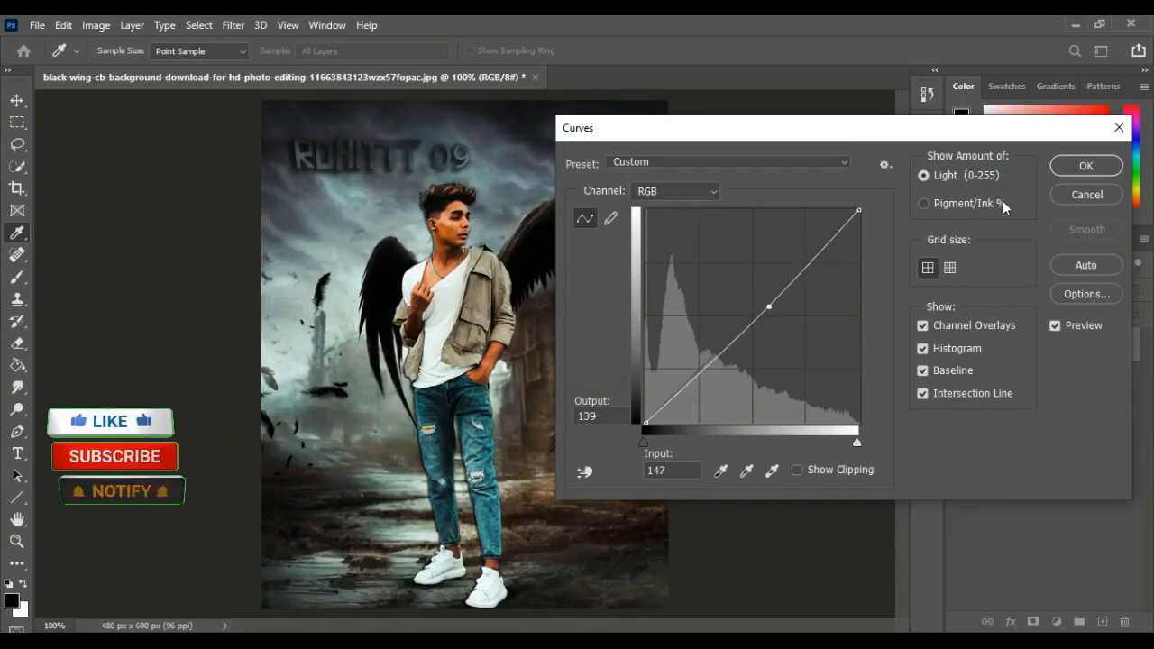
pyautogui.click(1086, 168)
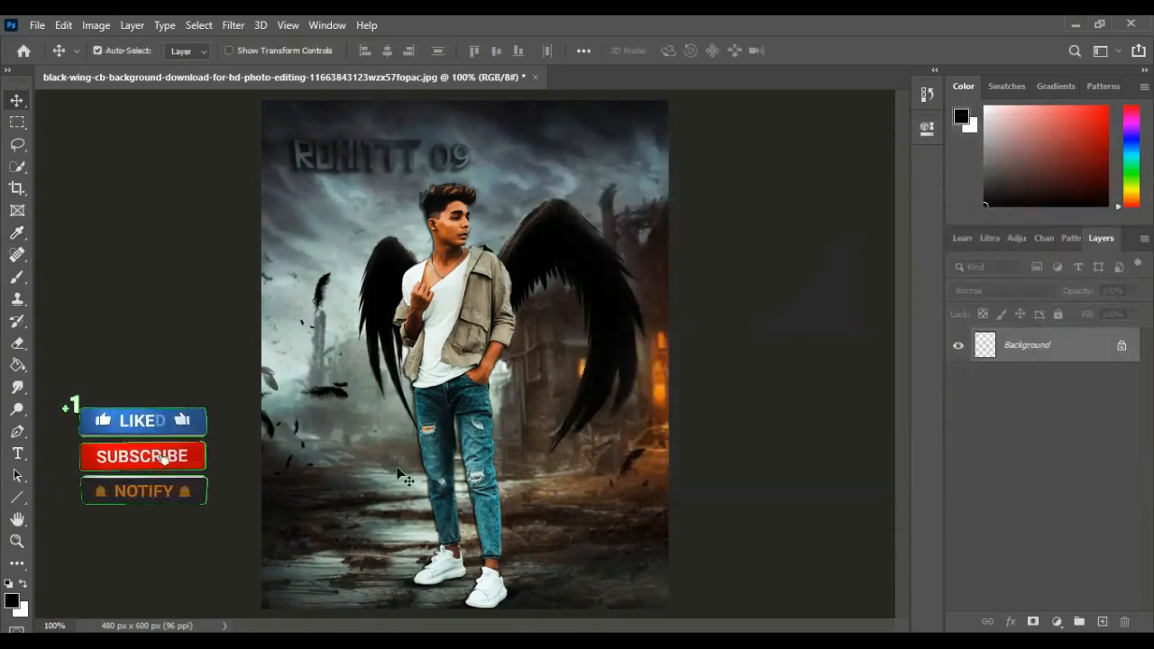